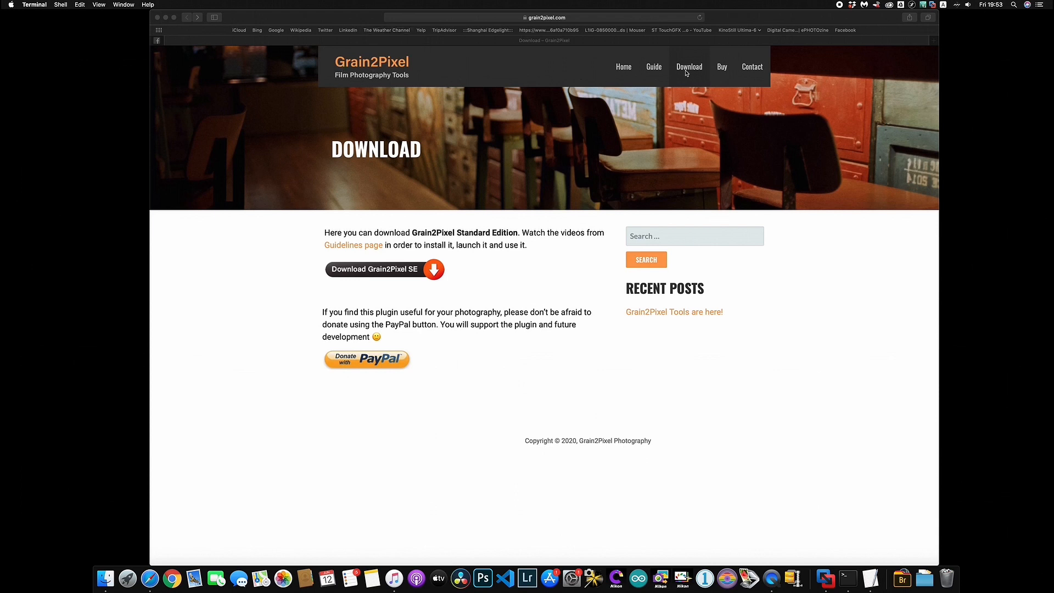
Download Grain2Pixel SE from the Safari download page, saving it into Documents
{"action": "left_click", "coordinate": [466, 291]}
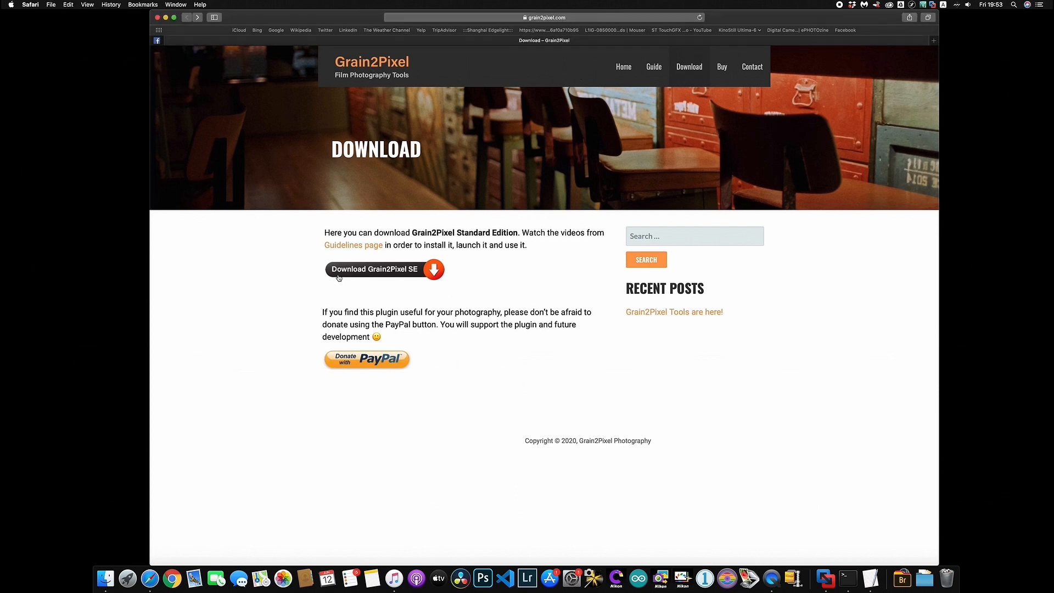
{"action": "left_click", "coordinate": [388, 277]}
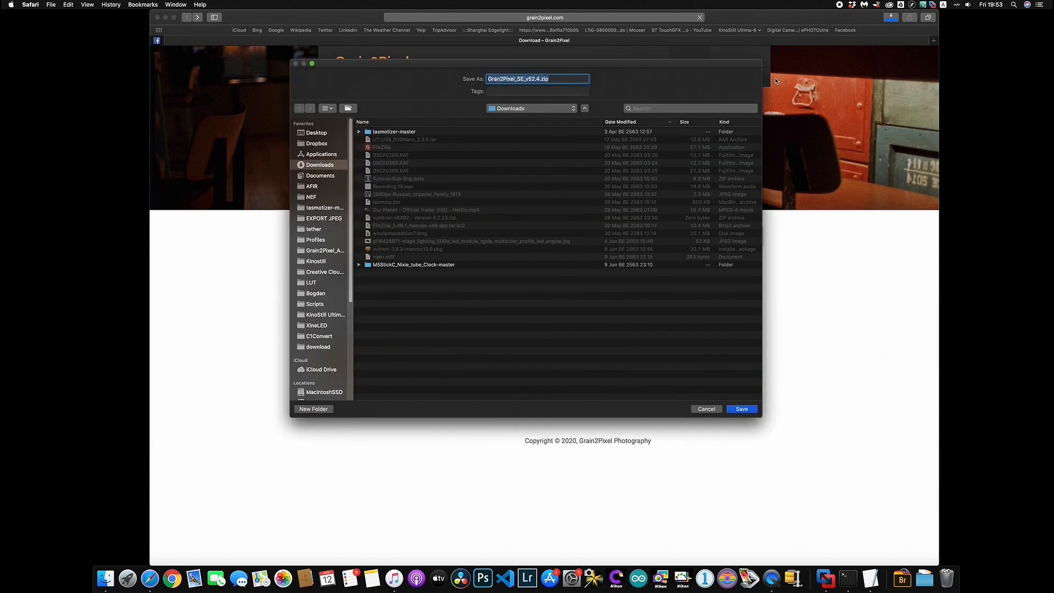
{"action": "left_click", "coordinate": [319, 176]}
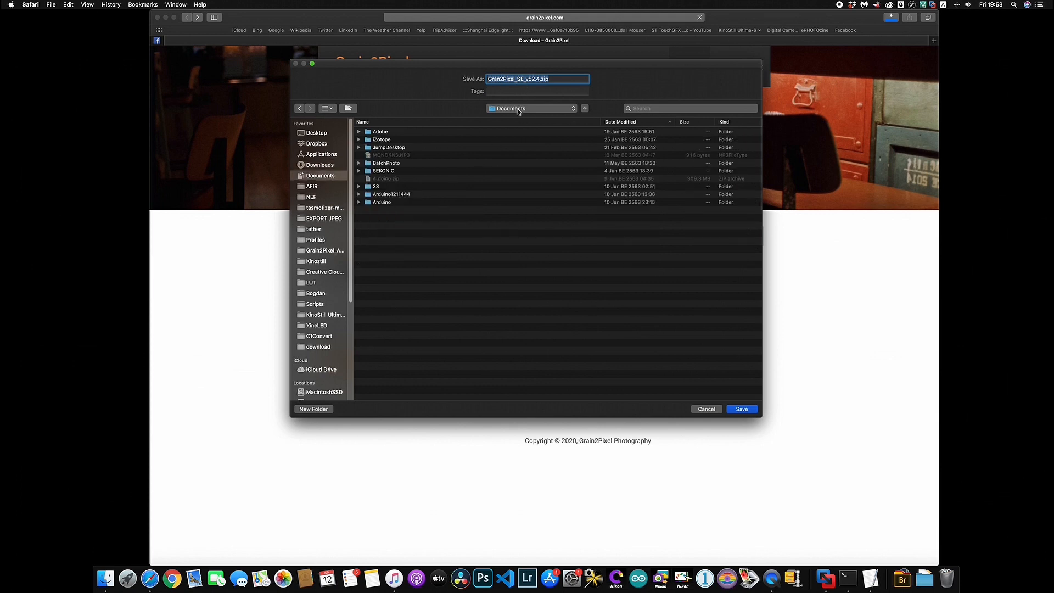
{"action": "left_click", "coordinate": [742, 409]}
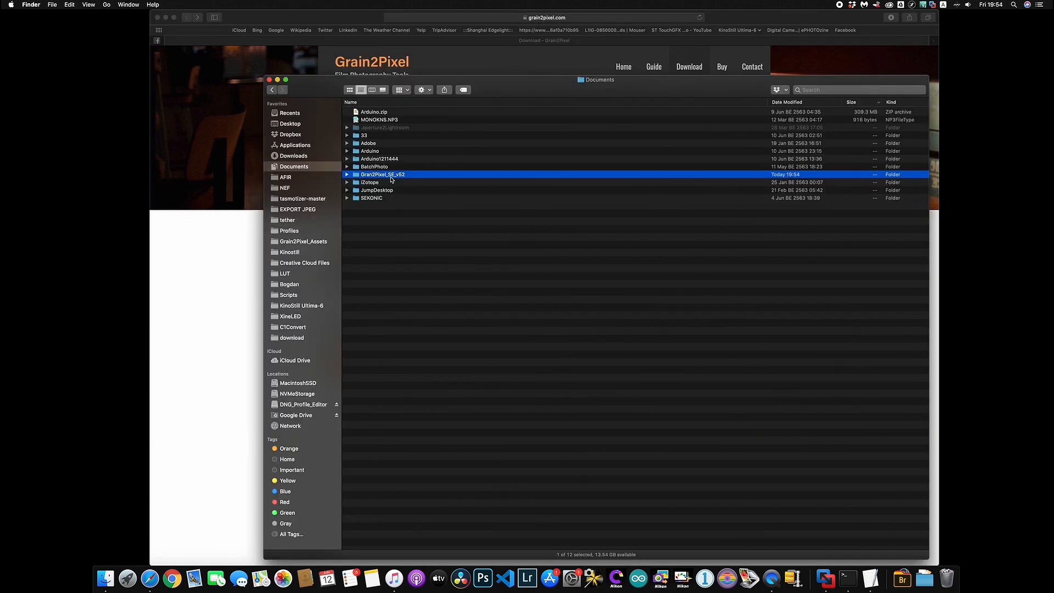
Open the Grain2Pixel_SE_v52 folder in column view and enlarge the Finder window
{"action": "double_click", "coordinate": [393, 175]}
{"action": "left_click", "coordinate": [271, 89]}
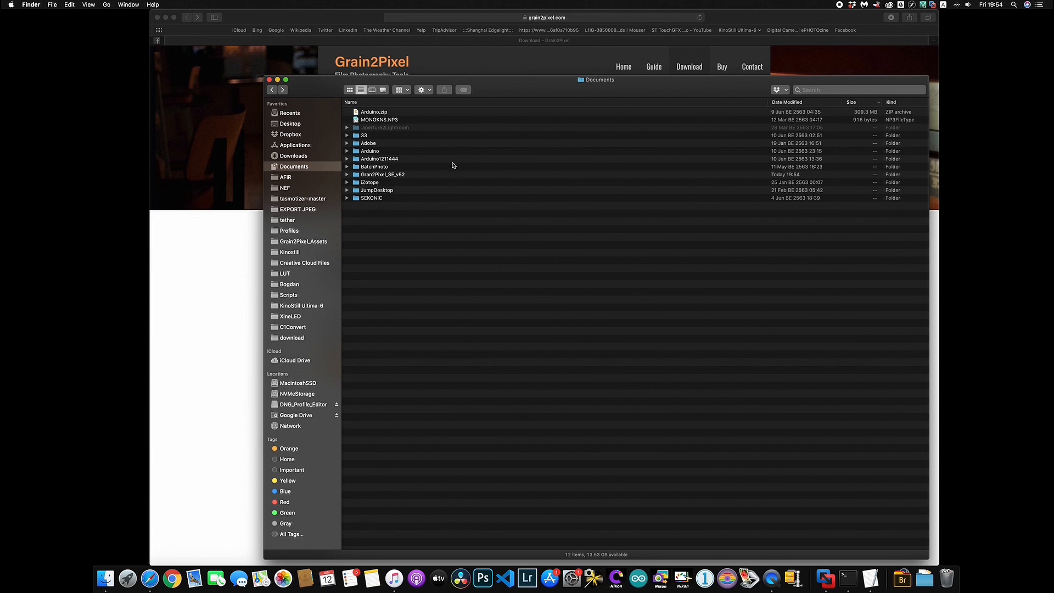
{"action": "double_click", "coordinate": [414, 177]}
{"action": "left_click", "coordinate": [470, 109]}
{"action": "left_click", "coordinate": [454, 127]}
{"action": "left_click", "coordinate": [453, 86]}
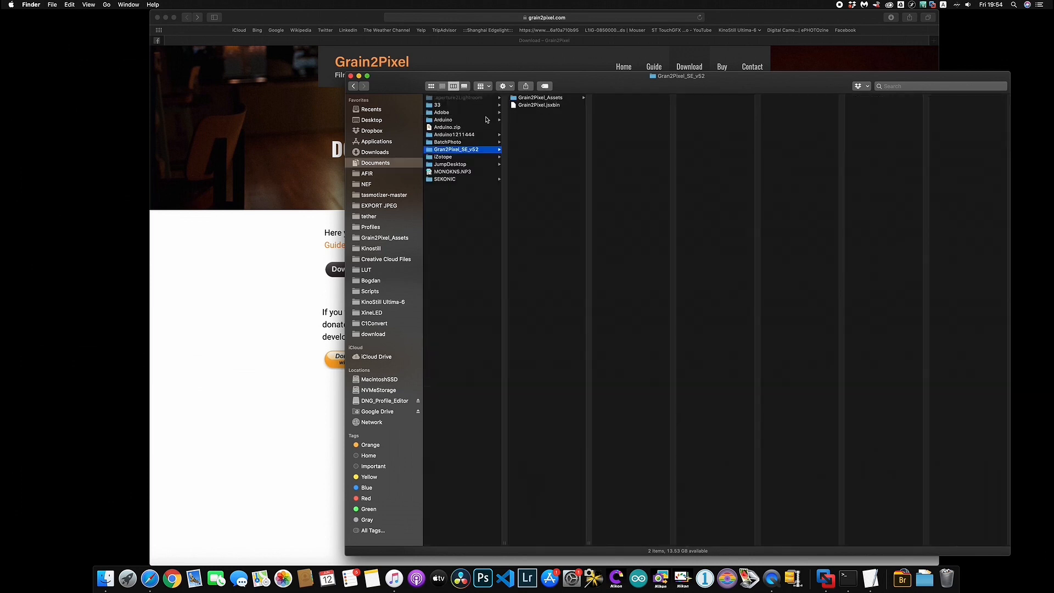
{"action": "left_click_drag", "start_coordinate": [579, 86], "coordinate": [532, 89]}
{"action": "left_click_drag", "start_coordinate": [964, 74], "coordinate": [1022, 220]}
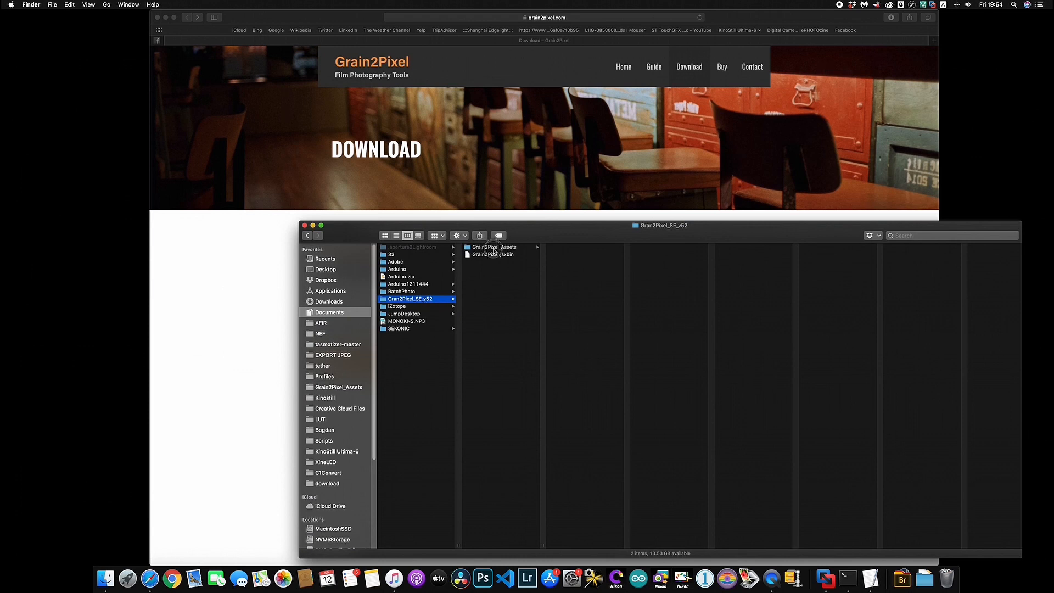
In Grain2Pixel_Assets, try opening dcraw_emu_convert and dismiss the can't-be-opened alert
{"action": "left_click", "coordinate": [494, 248]}
{"action": "left_click", "coordinate": [587, 248]}
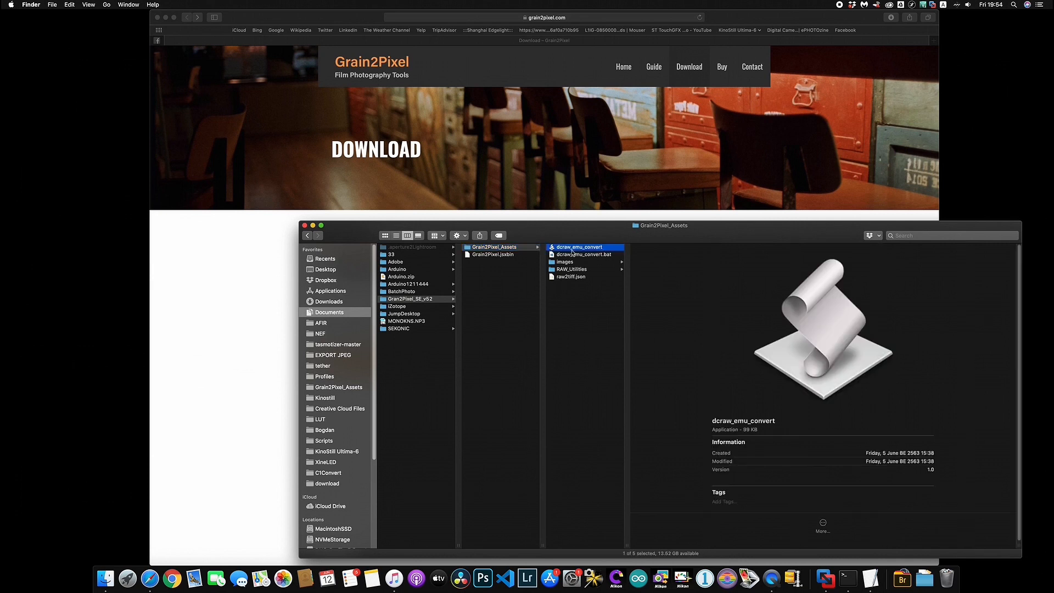
{"action": "right_click", "coordinate": [586, 251]}
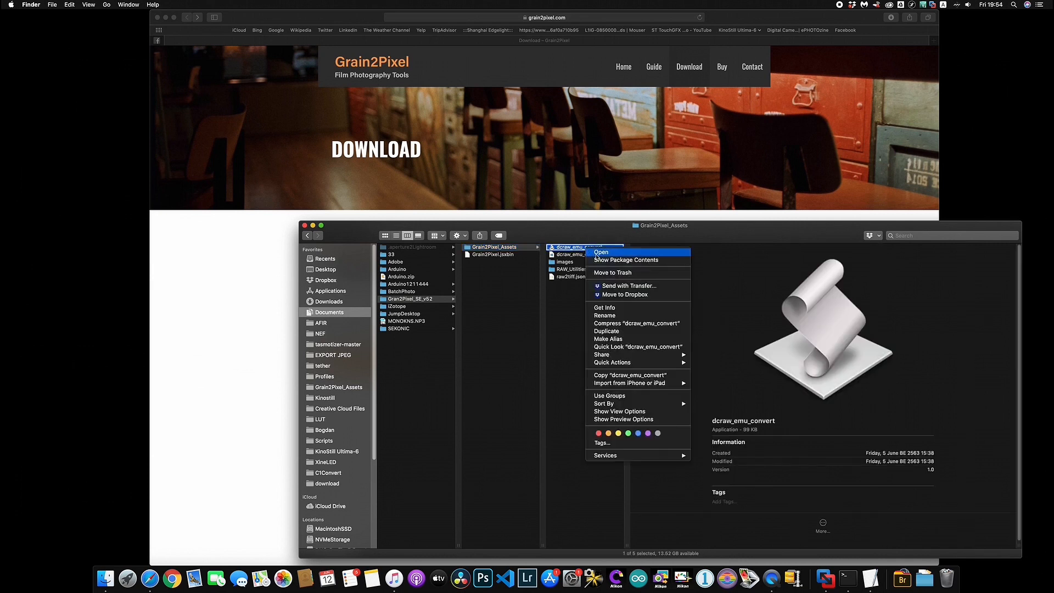
{"action": "left_click", "coordinate": [595, 248]}
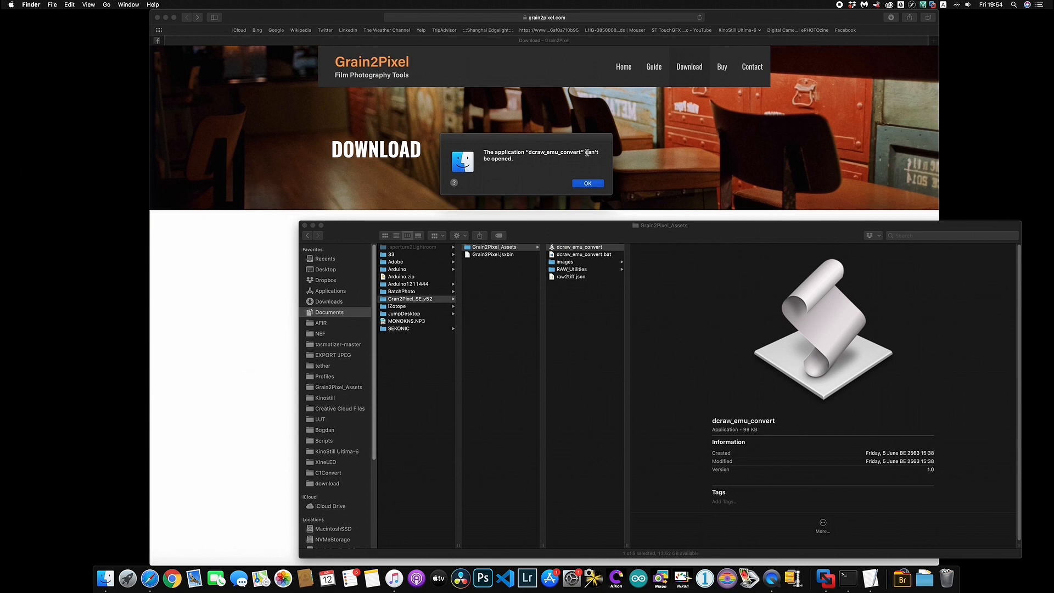
{"action": "left_click", "coordinate": [577, 186]}
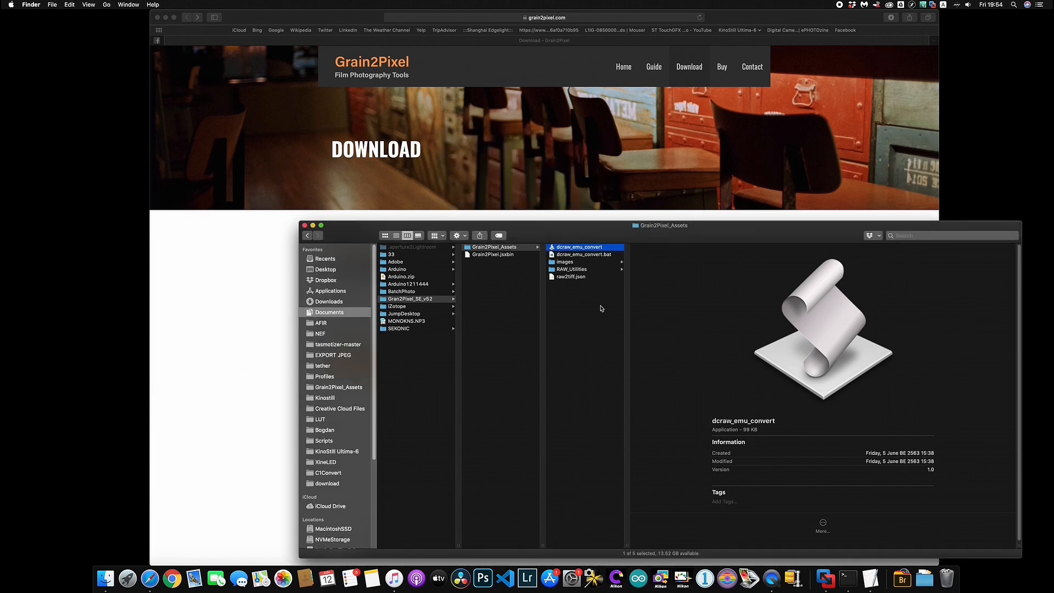
Open RAW_Utilities/dcraw_emu despite the developer warning, then close its text window
{"action": "left_click", "coordinate": [582, 269]}
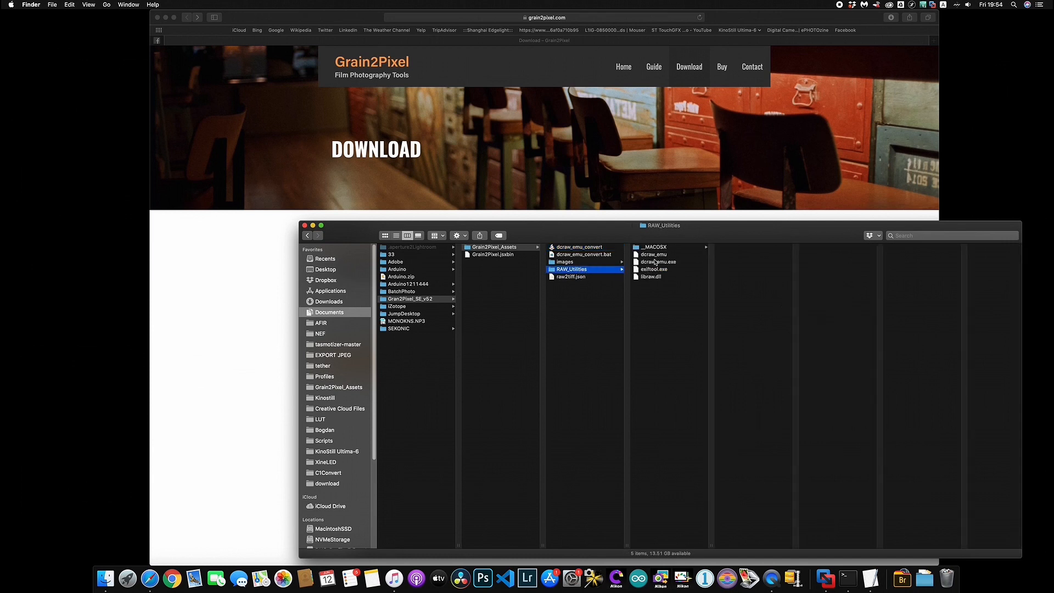
{"action": "left_click", "coordinate": [654, 256]}
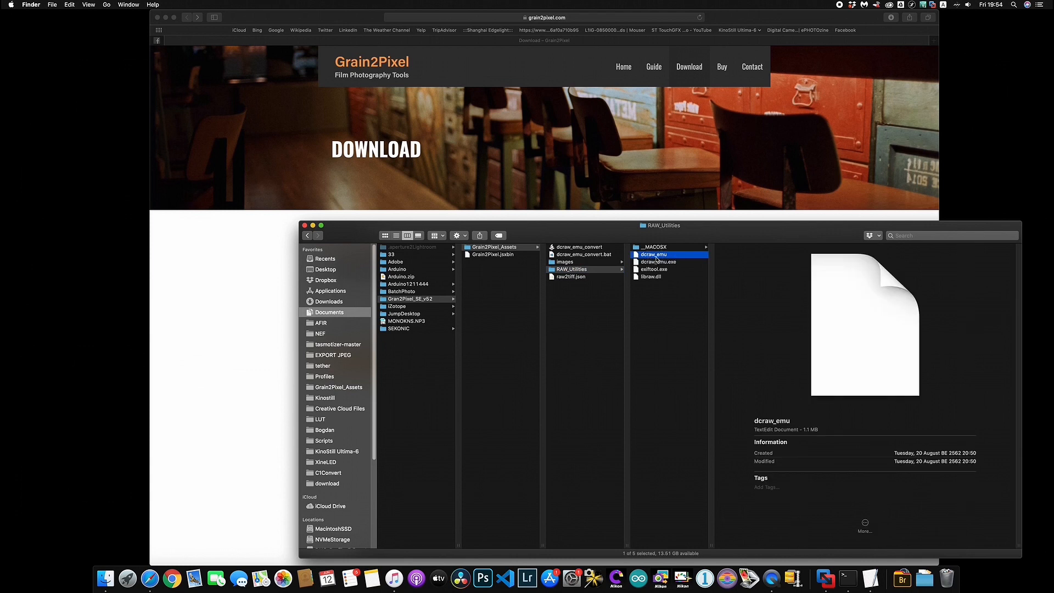
{"action": "right_click", "coordinate": [657, 258]}
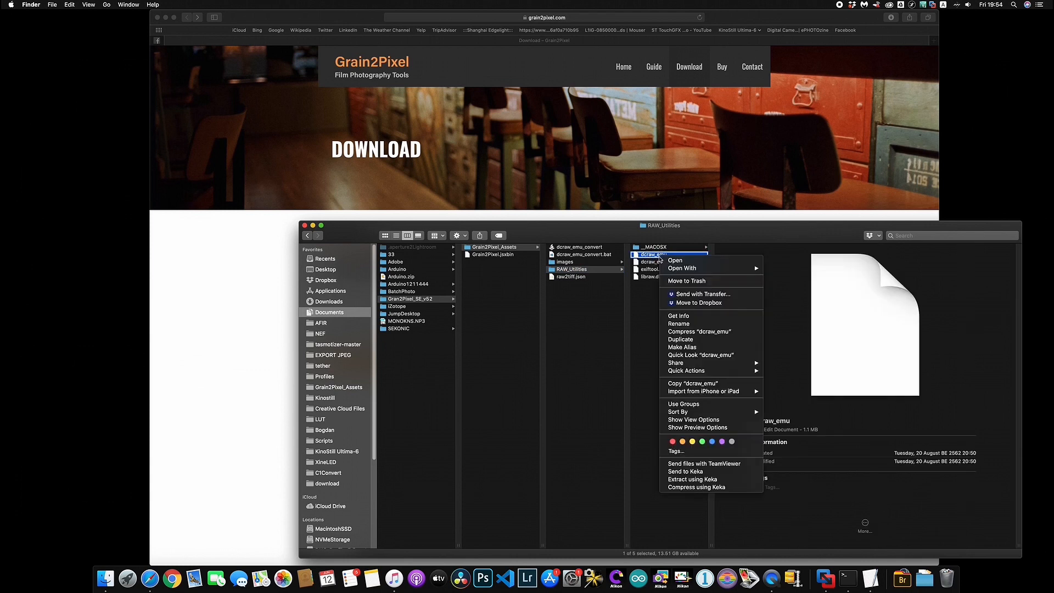
{"action": "left_click", "coordinate": [687, 261]}
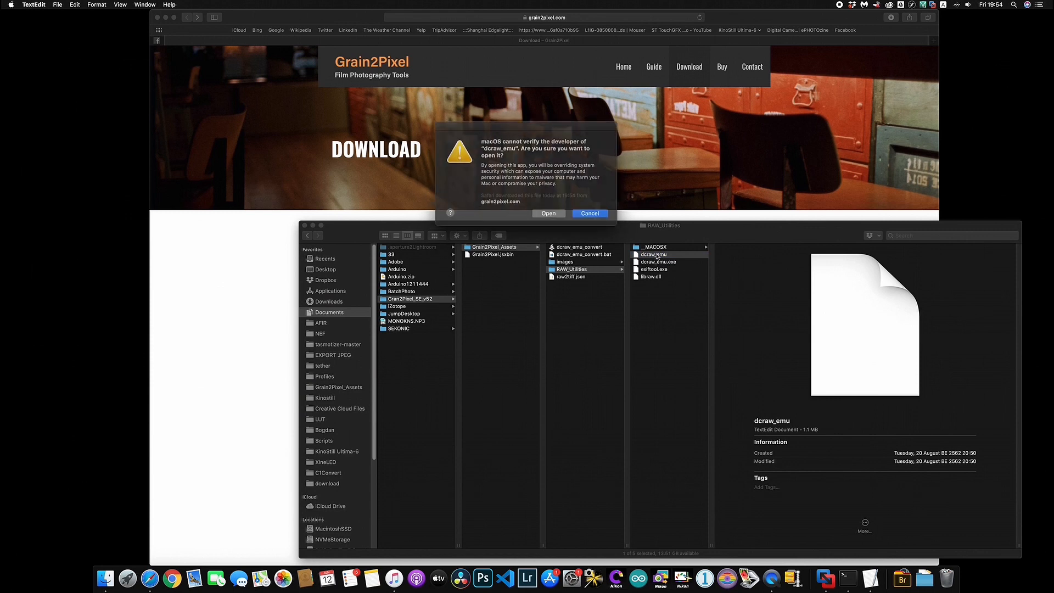
{"action": "left_click", "coordinate": [551, 212]}
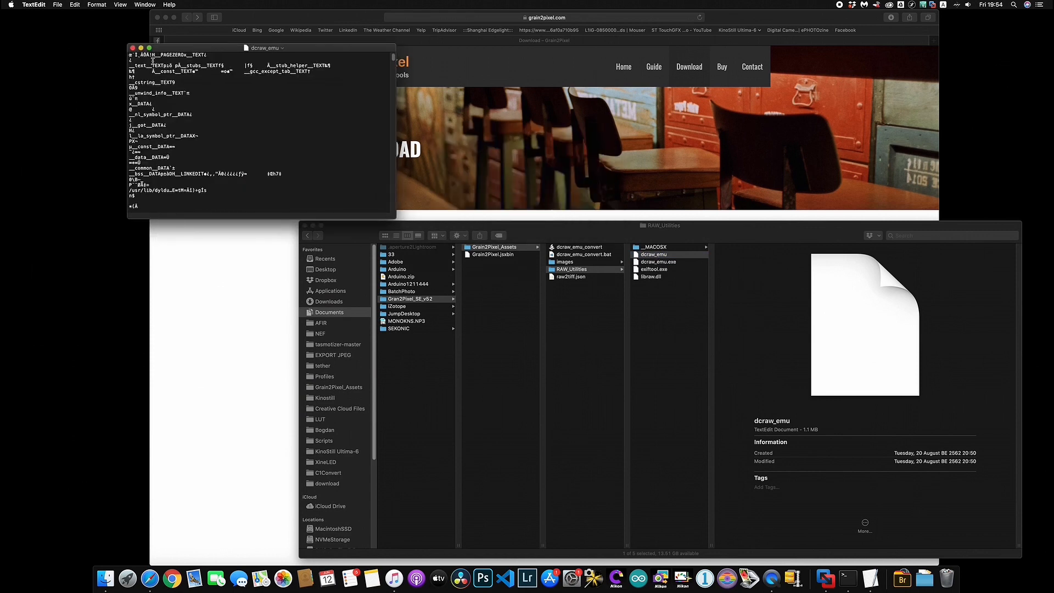
{"action": "left_click_drag", "start_coordinate": [137, 70], "coordinate": [232, 159]}
{"action": "left_click", "coordinate": [232, 159]}
{"action": "left_click", "coordinate": [132, 49]}
{"action": "left_click", "coordinate": [738, 324]}
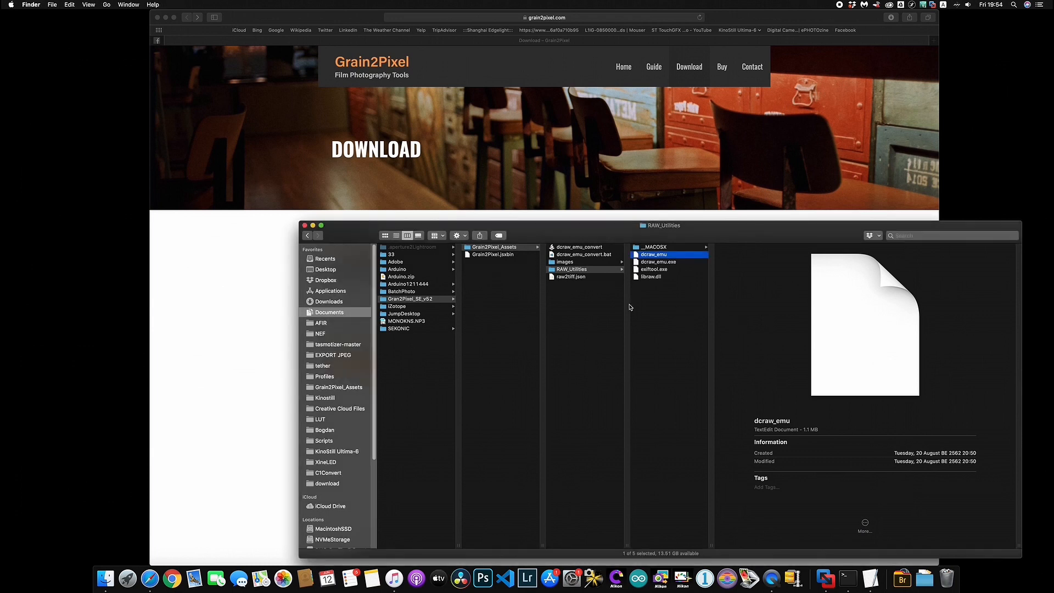
Reveal the applet in dcraw_emu_convert's Contents/MacOS package folder and open Terminal
{"action": "left_click", "coordinate": [585, 247]}
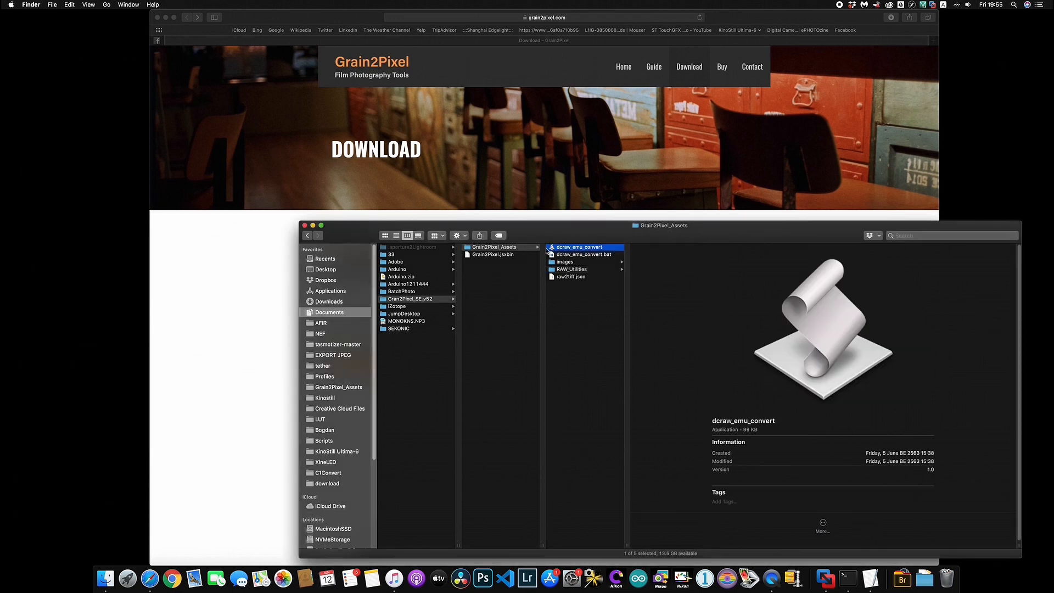
{"action": "right_click", "coordinate": [573, 248]}
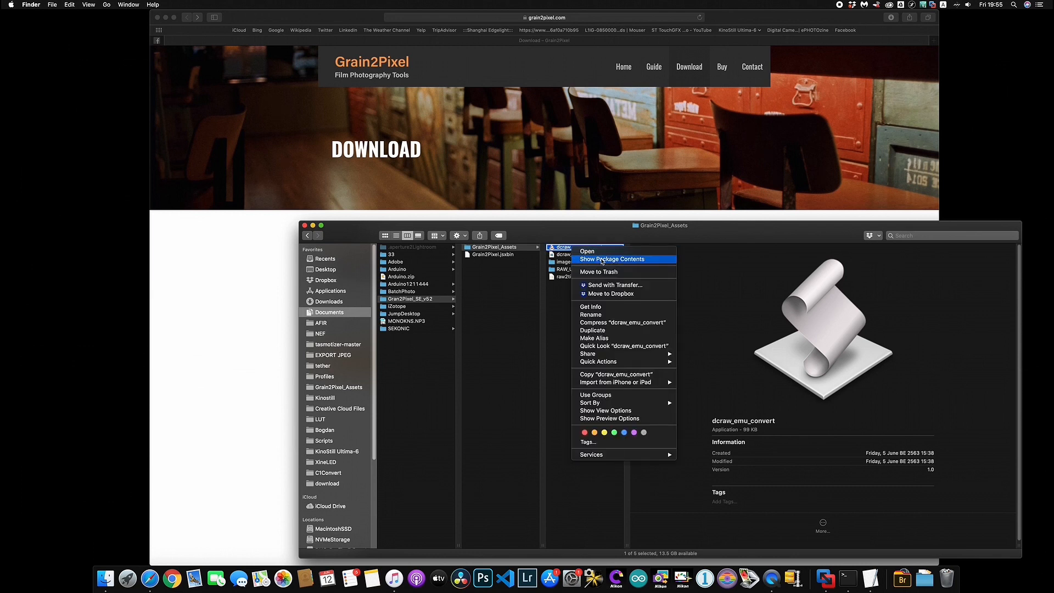
{"action": "left_click", "coordinate": [599, 259]}
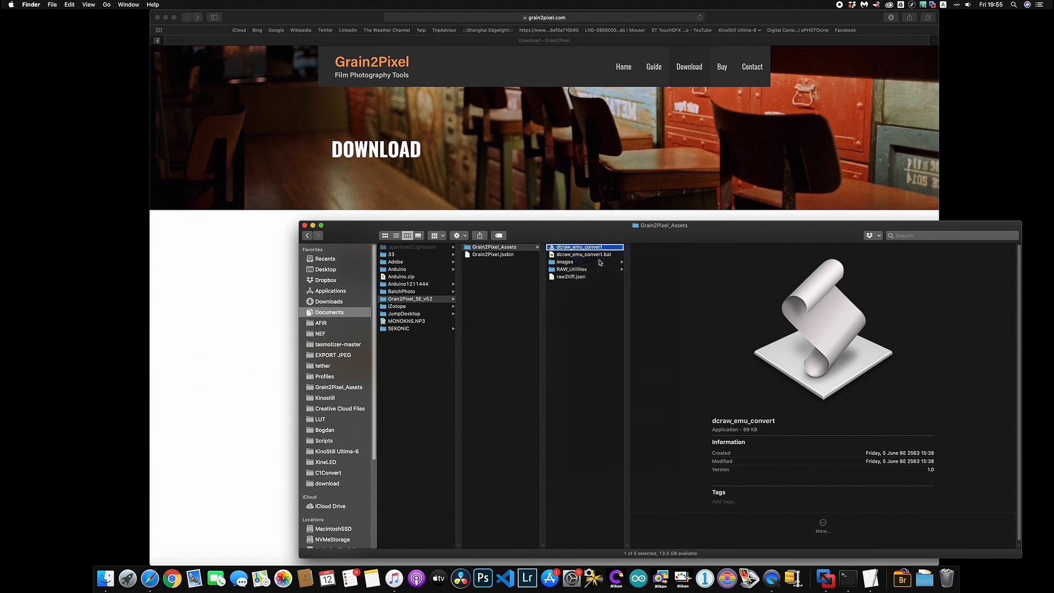
{"action": "left_click", "coordinate": [447, 248]}
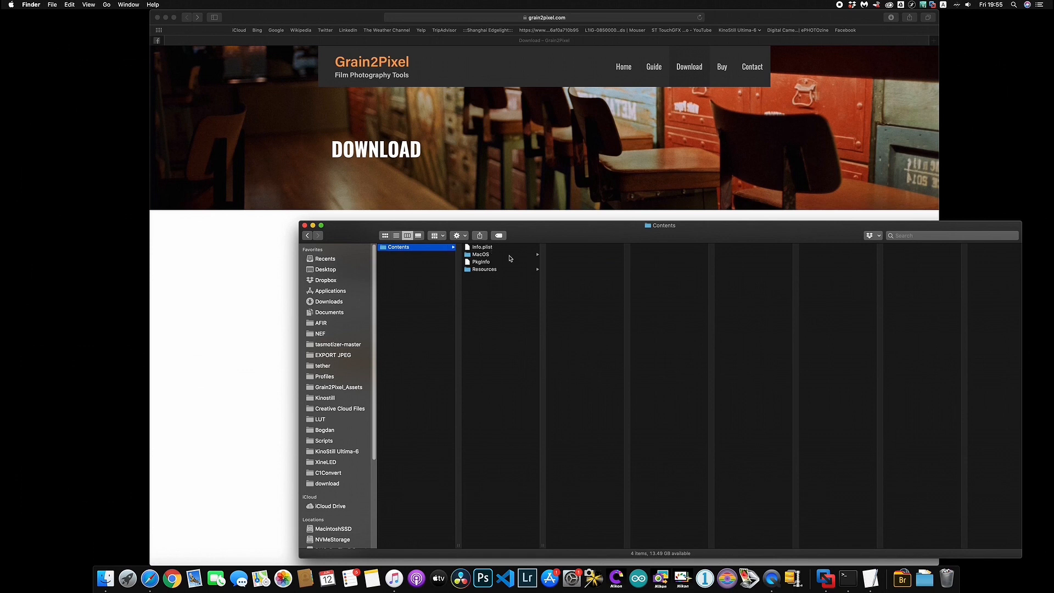
{"action": "left_click", "coordinate": [510, 255]}
{"action": "left_click", "coordinate": [580, 248]}
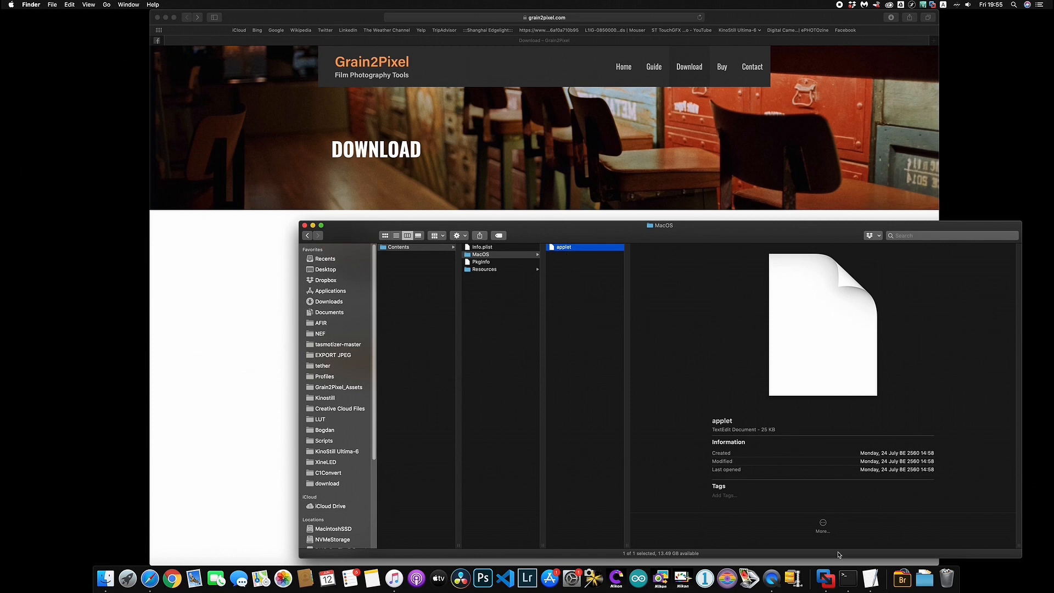
{"action": "left_click", "coordinate": [848, 579]}
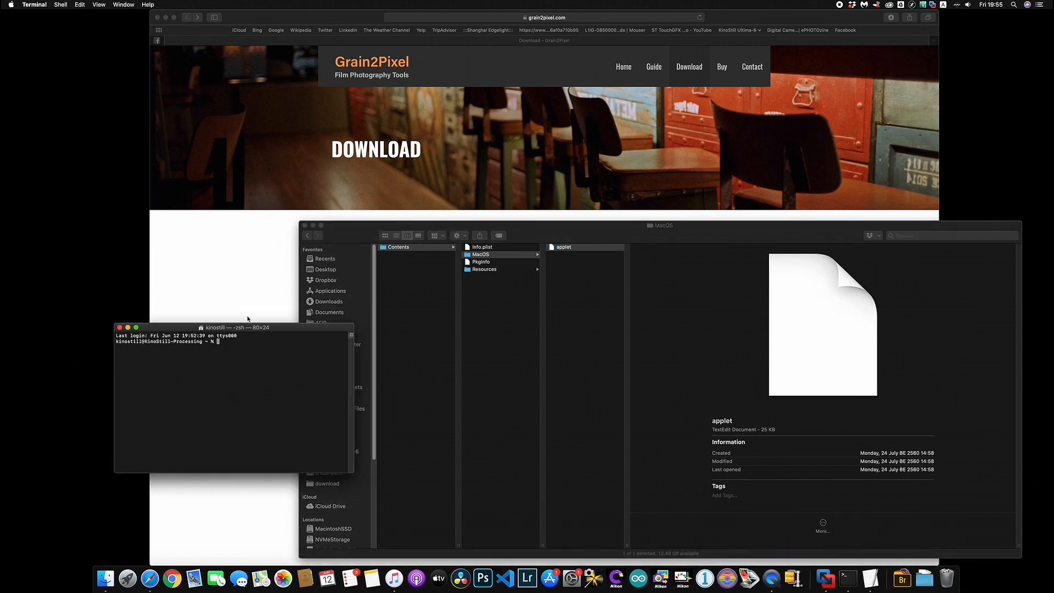
Run chmod +x on dcraw_emu_convert.app/Contents/MacOS/applet so it becomes a Unix executable
{"action": "left_click_drag", "start_coordinate": [266, 328], "coordinate": [303, 283]}
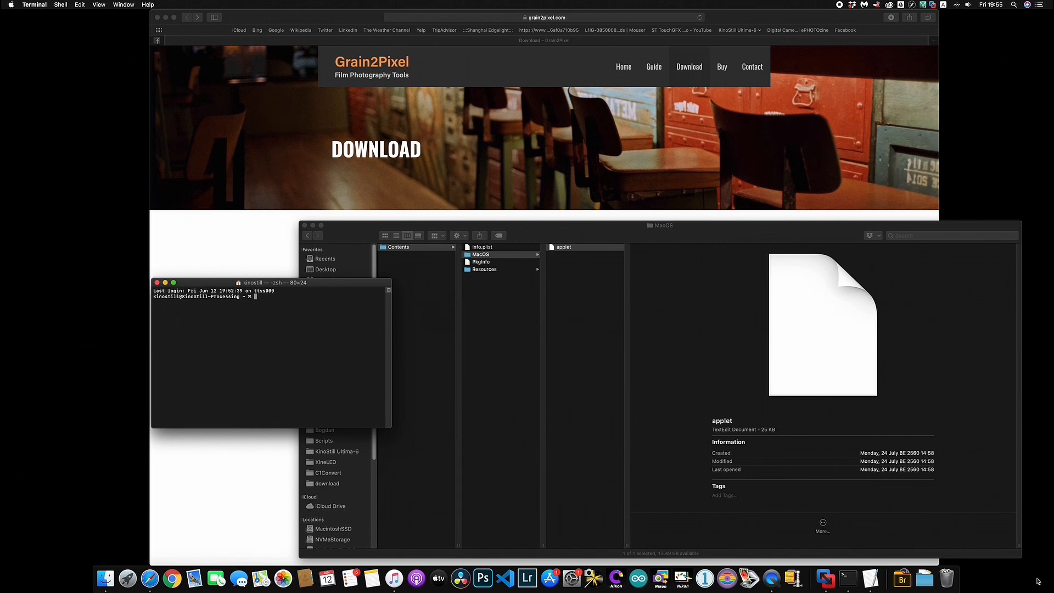
{"action": "left_click", "coordinate": [902, 578]}
{"action": "scroll", "coordinate": [893, 407], "scroll_direction": "down", "scroll_amount": 2}
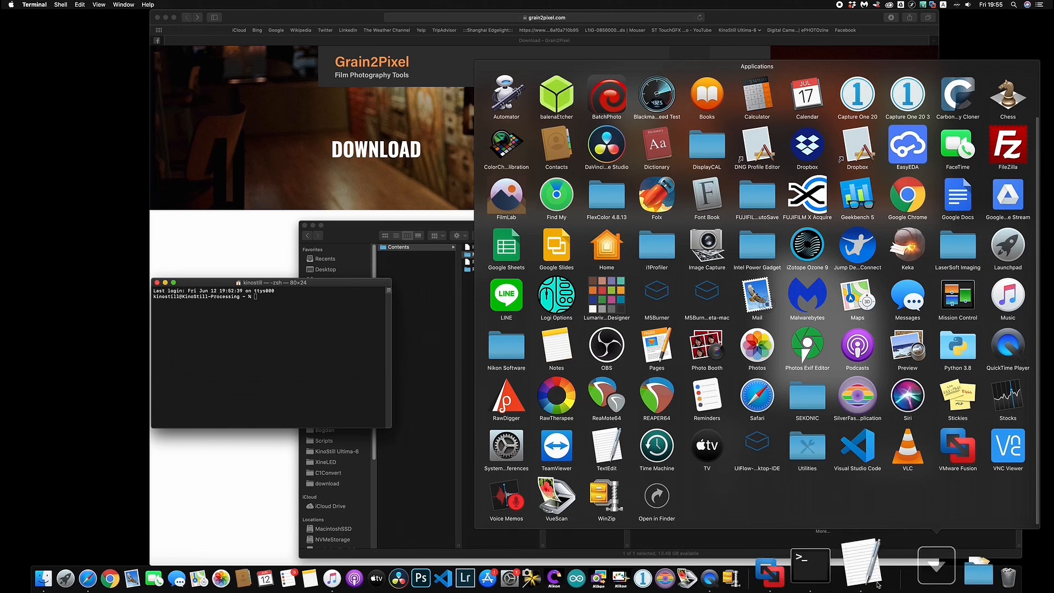
{"action": "left_click", "coordinate": [806, 448]}
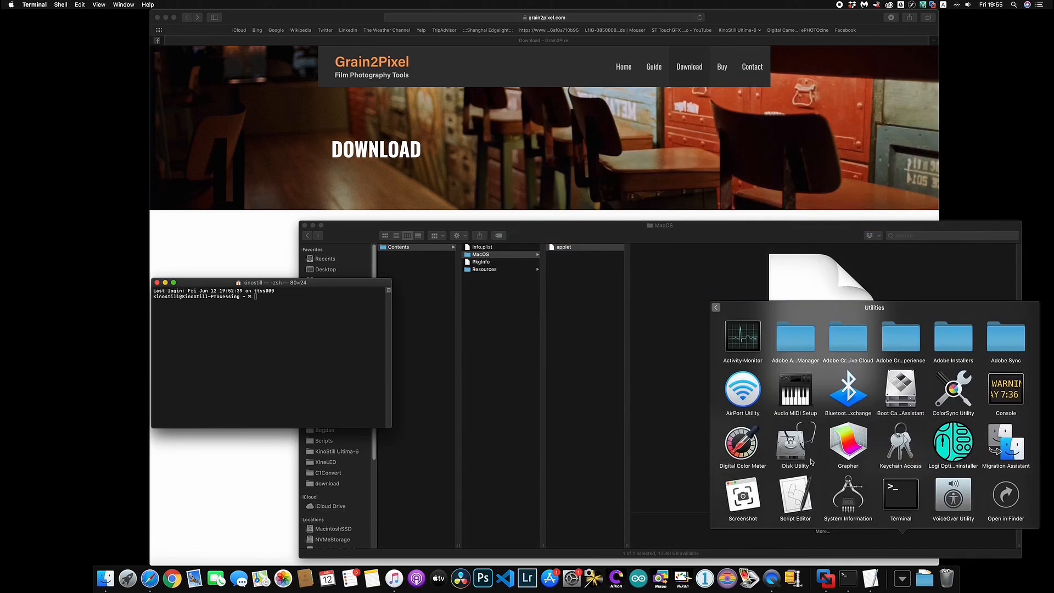
{"action": "left_click_drag", "start_coordinate": [291, 286], "coordinate": [577, 322]}
{"action": "type", "text": "chmod +x"}
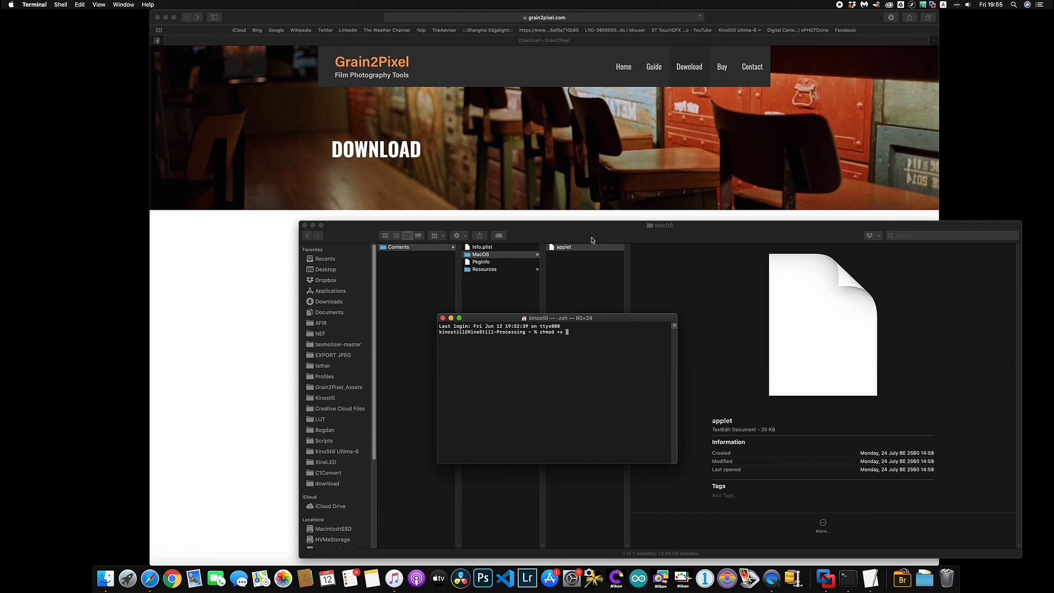
{"action": "left_click_drag", "start_coordinate": [587, 248], "coordinate": [598, 356]}
{"action": "left_click_drag", "start_coordinate": [573, 251], "coordinate": [589, 357]}
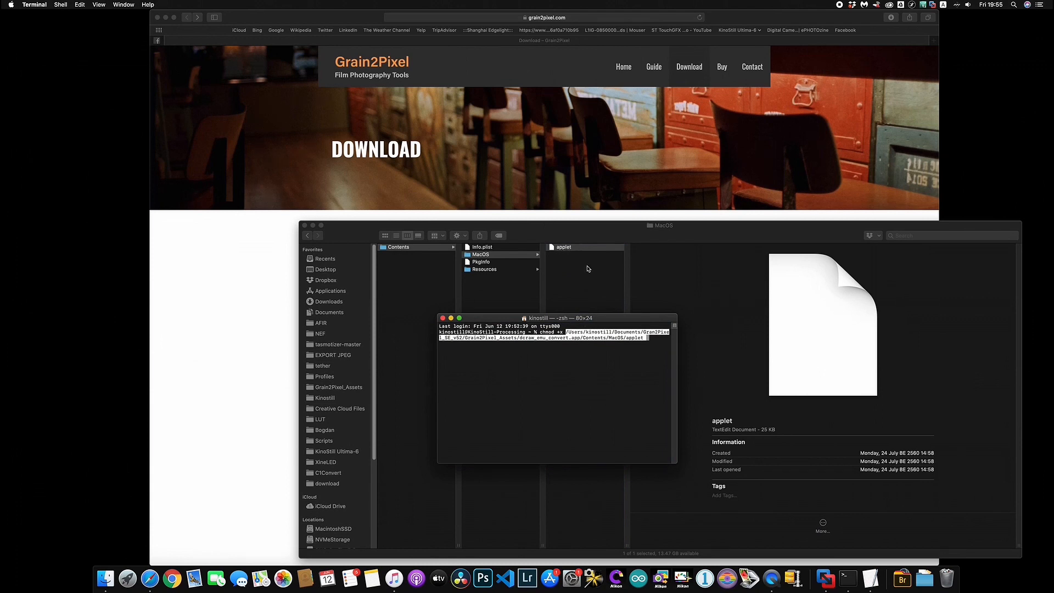
{"action": "key", "text": "Return"}
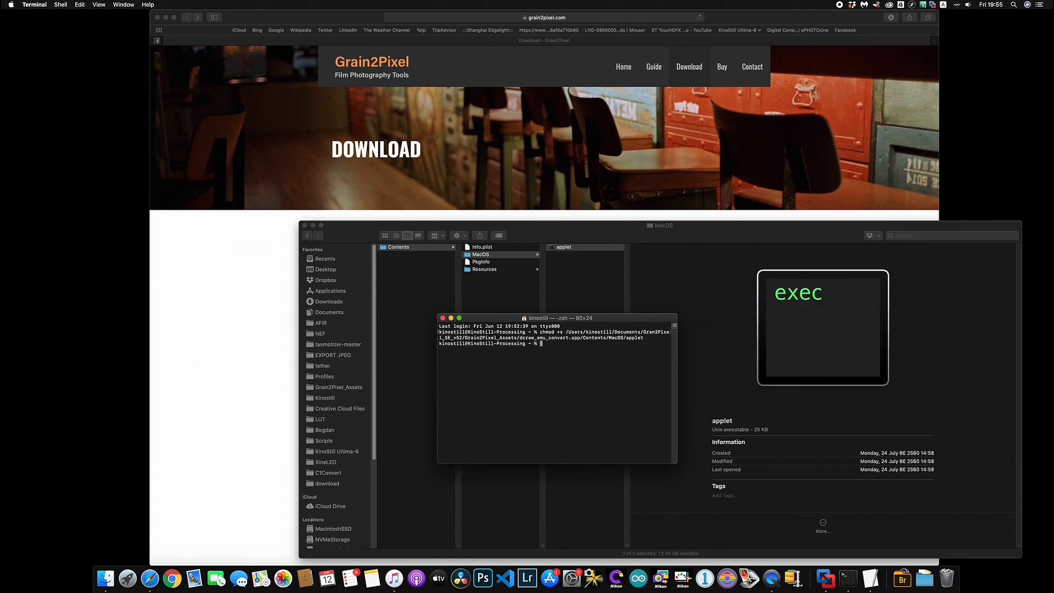
{"action": "left_click", "coordinate": [597, 254]}
{"action": "left_click", "coordinate": [583, 248]}
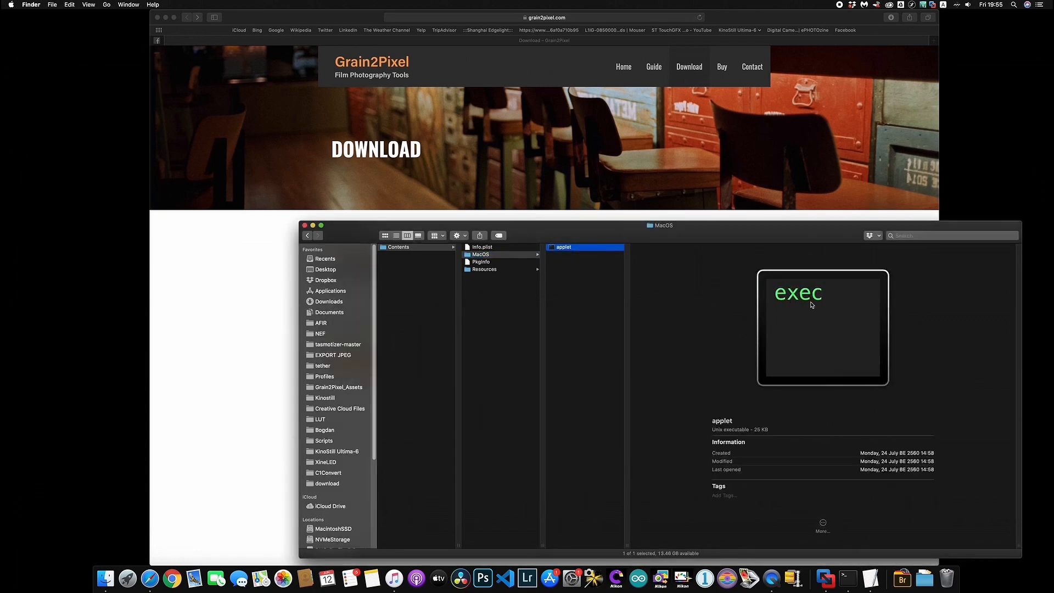
Go back to Grain2Pixel_Assets and open dcraw_emu_convert, approving the internet-download warning
{"action": "left_click", "coordinate": [403, 249]}
{"action": "left_click", "coordinate": [307, 236]}
{"action": "left_click", "coordinate": [307, 236]}
{"action": "left_click", "coordinate": [307, 236]}
{"action": "left_click", "coordinate": [307, 236]}
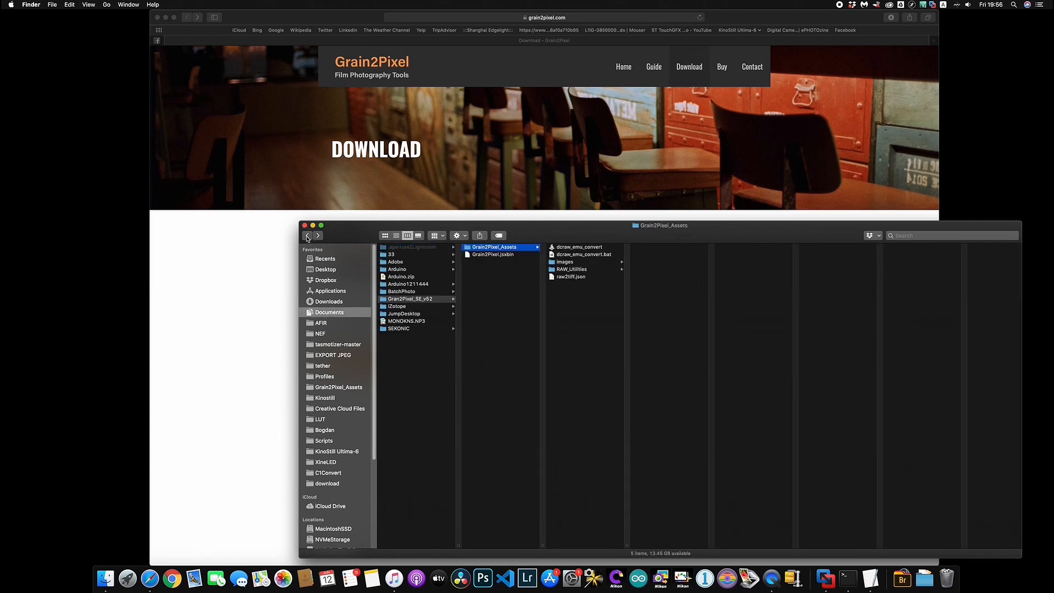
{"action": "left_click", "coordinate": [603, 248]}
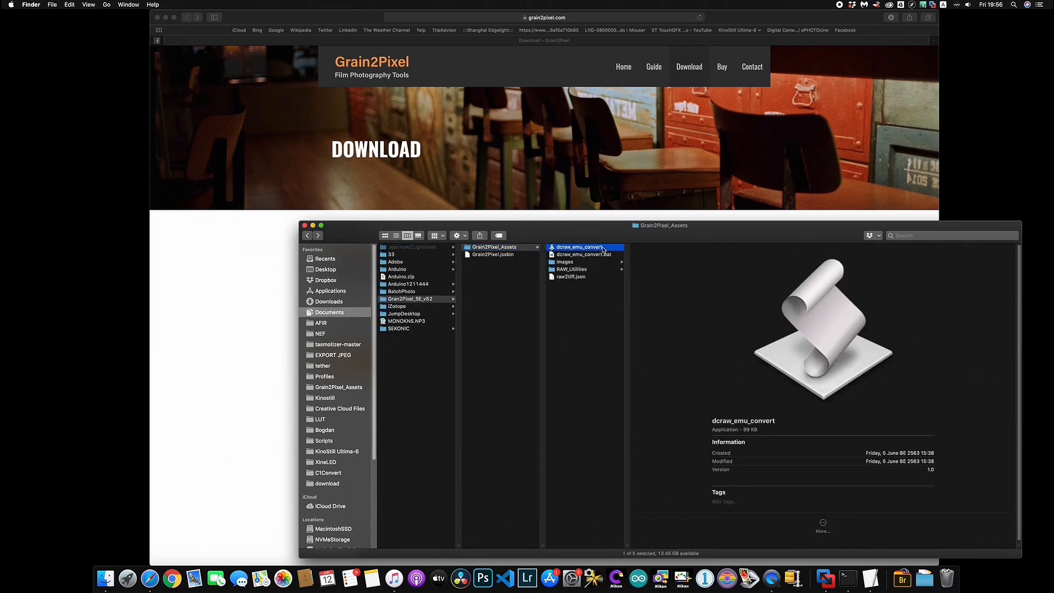
{"action": "right_click", "coordinate": [604, 249]}
{"action": "left_click", "coordinate": [609, 251]}
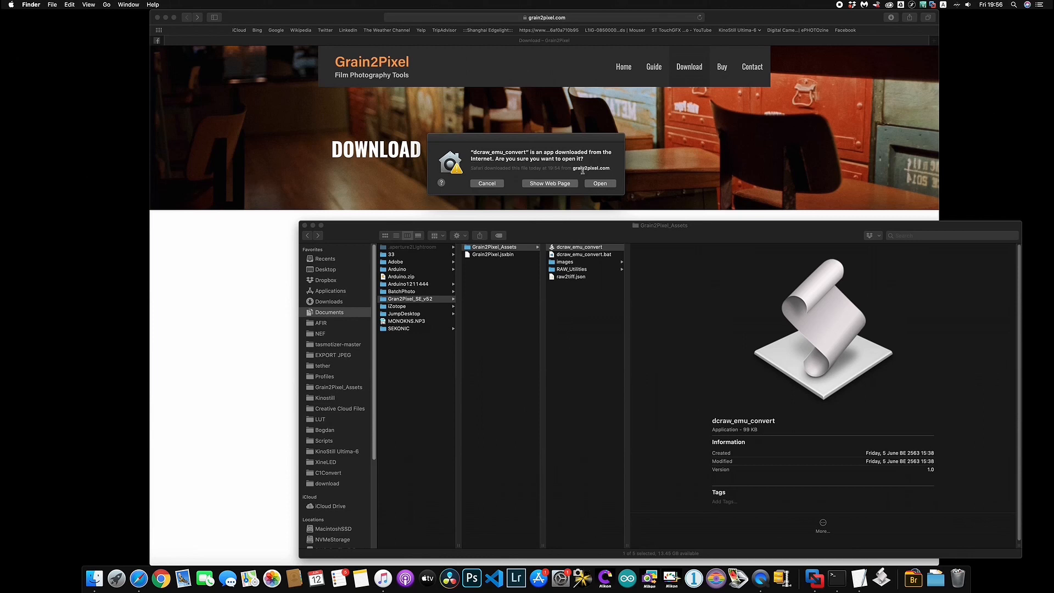
{"action": "left_click", "coordinate": [596, 185]}
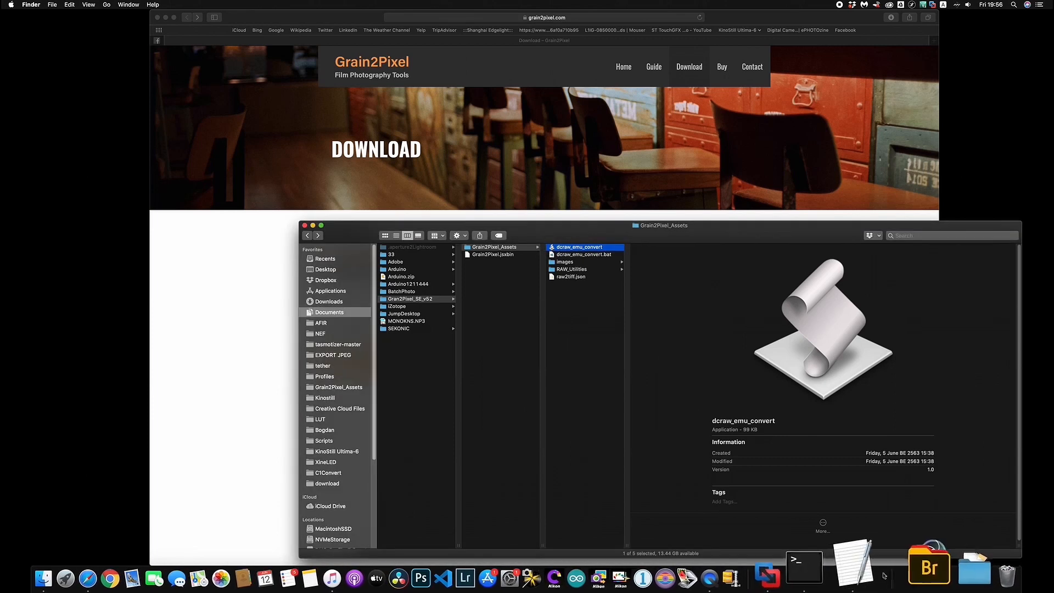
{"action": "left_click", "coordinate": [551, 248]}
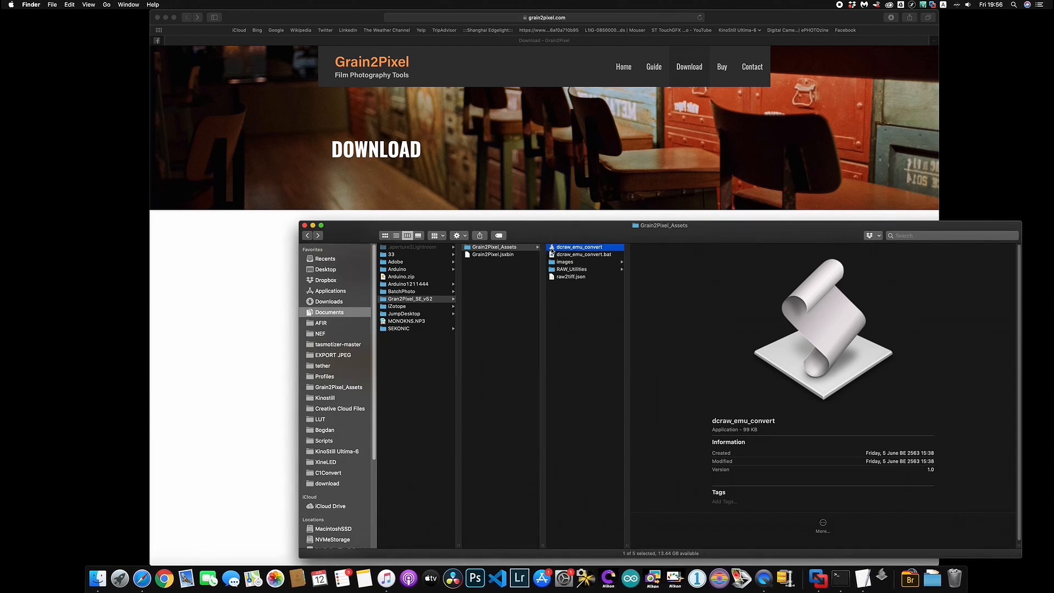
Run chmod +x on RAW_Utilities/dcraw_emu in Terminal to make it executable
{"action": "left_click", "coordinate": [571, 269]}
{"action": "left_click", "coordinate": [670, 256]}
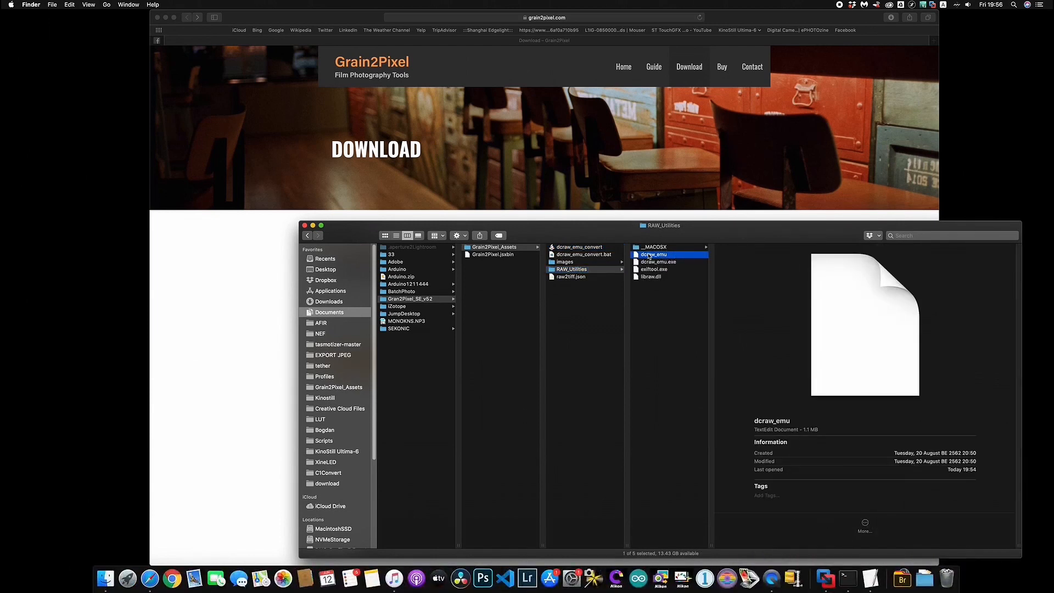
{"action": "left_click", "coordinate": [848, 578]}
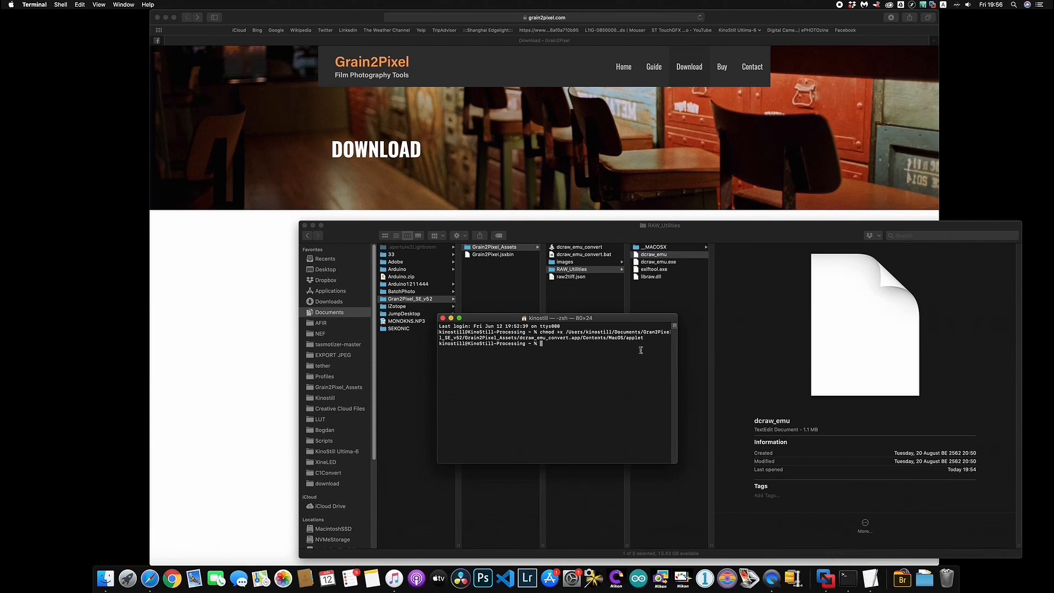
{"action": "type", "text": "chmod +x"}
{"action": "left_click_drag", "start_coordinate": [655, 259], "coordinate": [609, 349]}
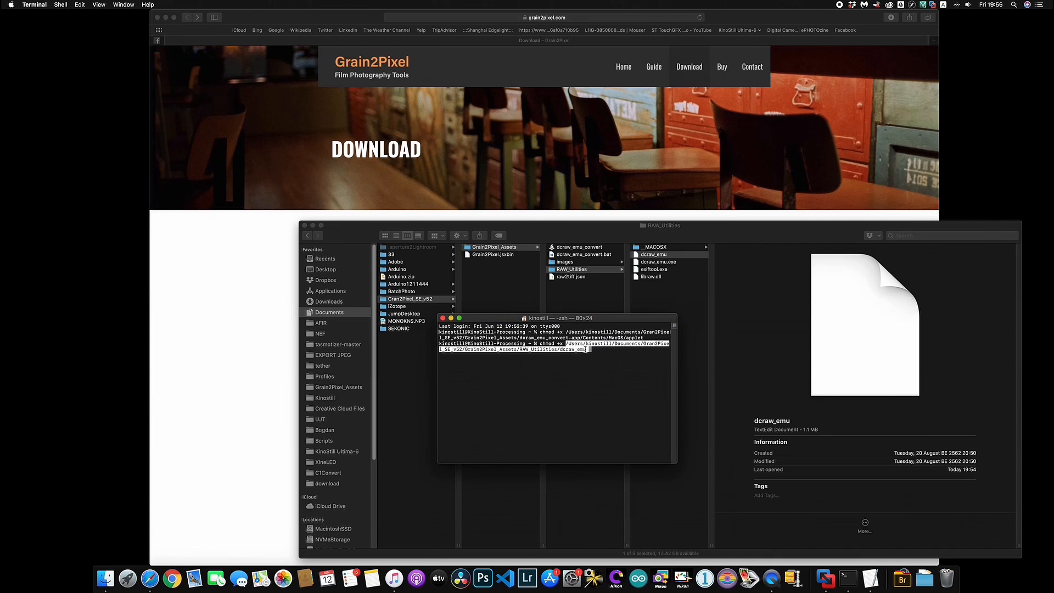
{"action": "key", "text": "Return"}
{"action": "left_click", "coordinate": [654, 255]}
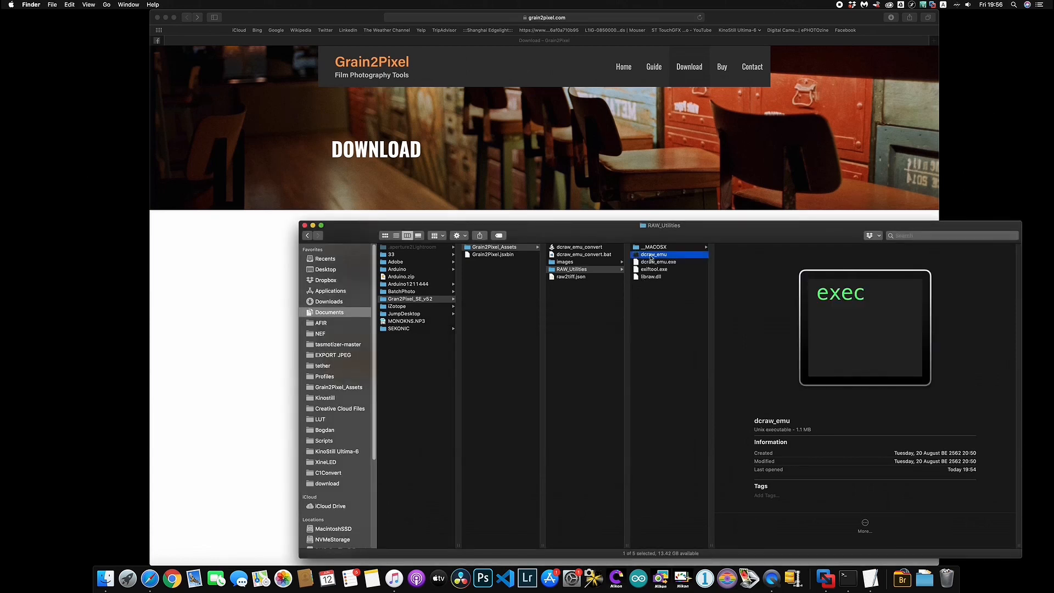
Run dcraw_emu and look over its output window before closing it
{"action": "double_click", "coordinate": [651, 255]}
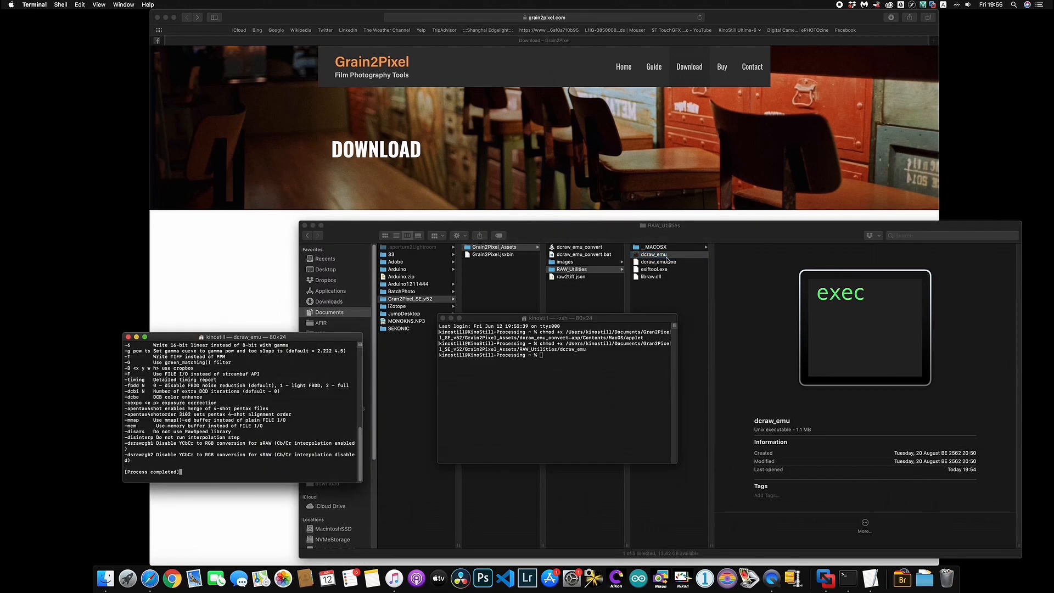
{"action": "double_click", "coordinate": [253, 338]}
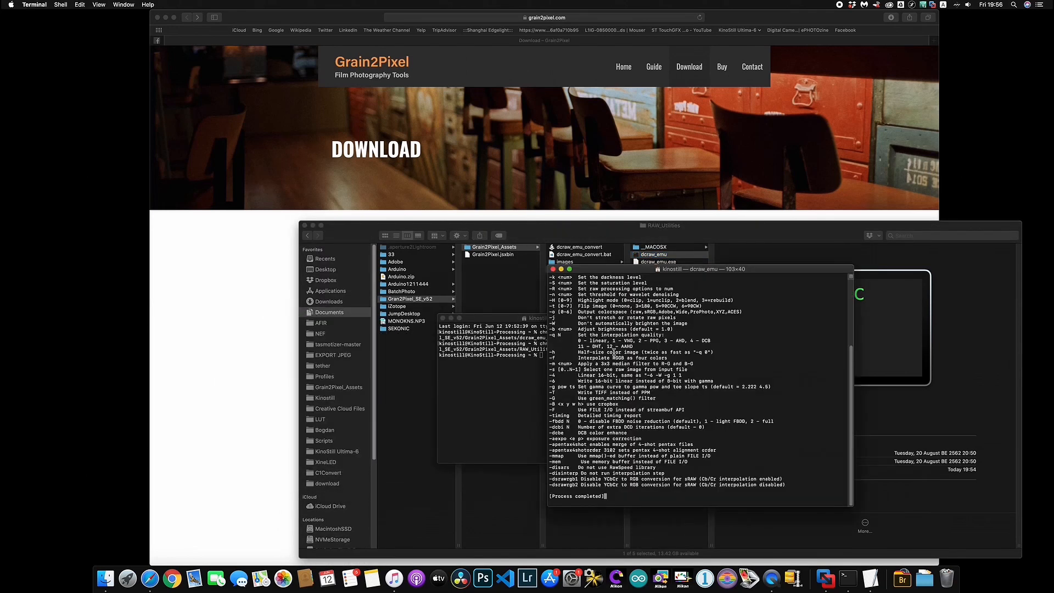
{"action": "scroll", "coordinate": [554, 305], "scroll_direction": "up", "scroll_amount": 5}
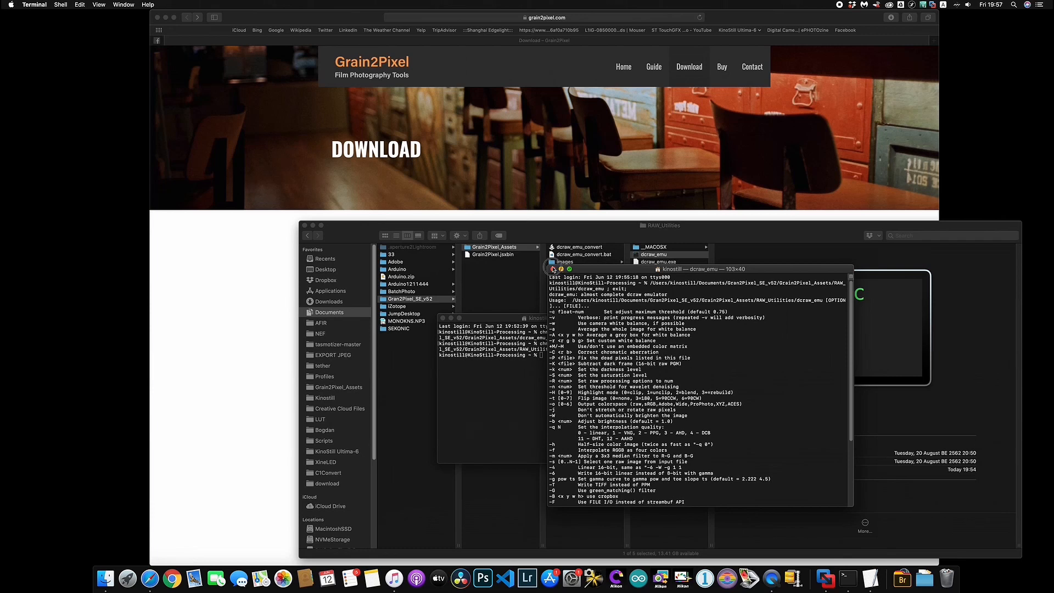
{"action": "left_click", "coordinate": [553, 269]}
Run dcraw_emu again via Open and scroll through its printed usage options
{"action": "right_click", "coordinate": [661, 255]}
{"action": "left_click", "coordinate": [679, 261]}
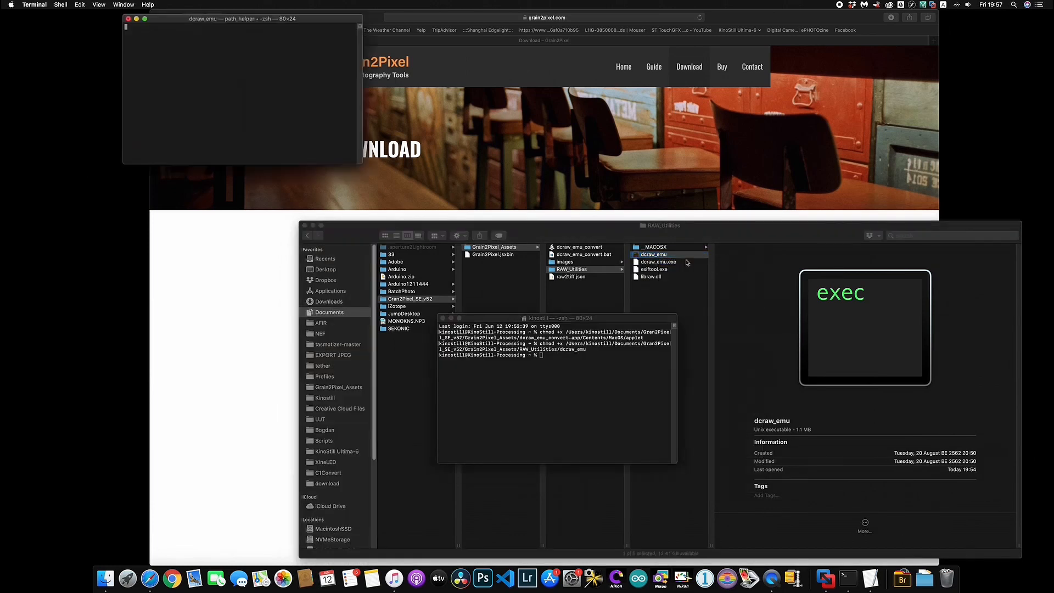
{"action": "left_click_drag", "start_coordinate": [263, 18], "coordinate": [624, 254]}
{"action": "scroll", "coordinate": [521, 347], "scroll_direction": "up", "scroll_amount": 12}
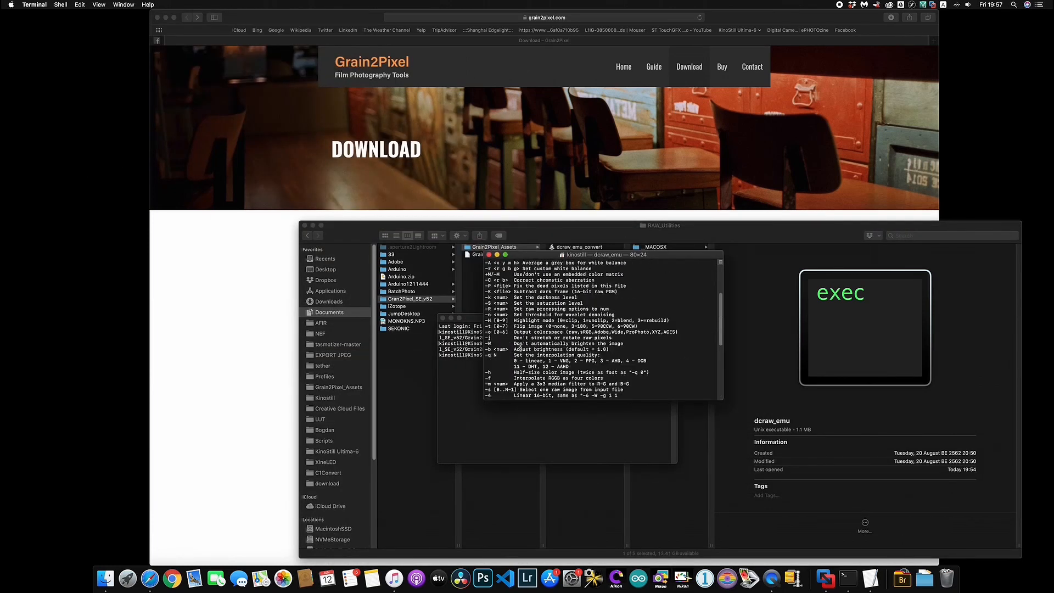
{"action": "scroll", "coordinate": [501, 324], "scroll_direction": "down", "scroll_amount": 12}
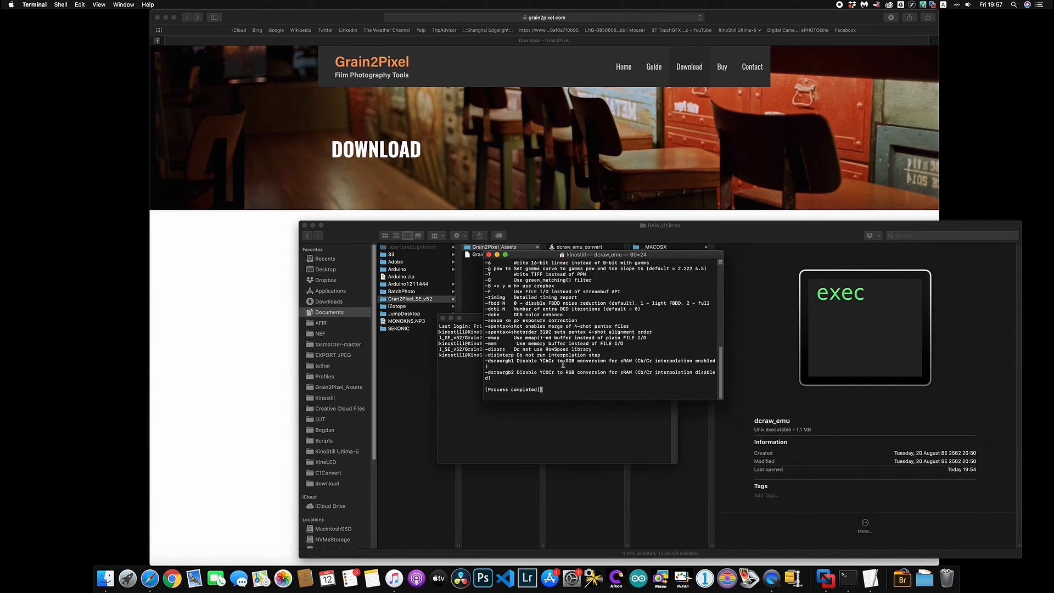
{"action": "left_click_drag", "start_coordinate": [560, 379], "coordinate": [468, 265]}
{"action": "left_click", "coordinate": [519, 305]}
{"action": "scroll", "coordinate": [523, 307], "scroll_direction": "up", "scroll_amount": 10}
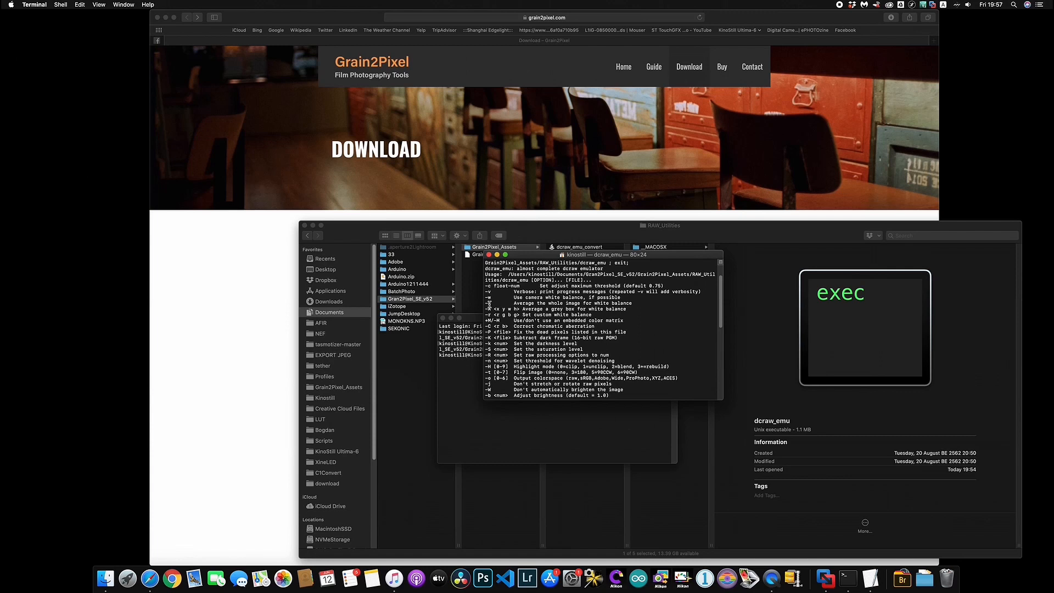
{"action": "left_click", "coordinate": [489, 254]}
Close the Terminal windows, return to Grain2Pixel_Assets, and launch Photoshop
{"action": "key", "text": "super+w"}
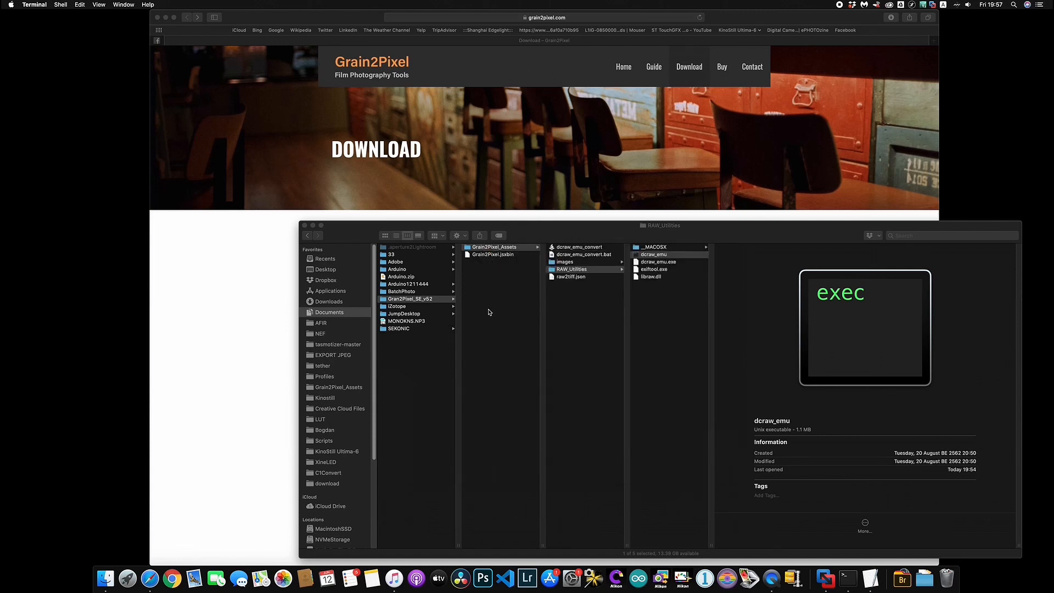
{"action": "left_click", "coordinate": [582, 248]}
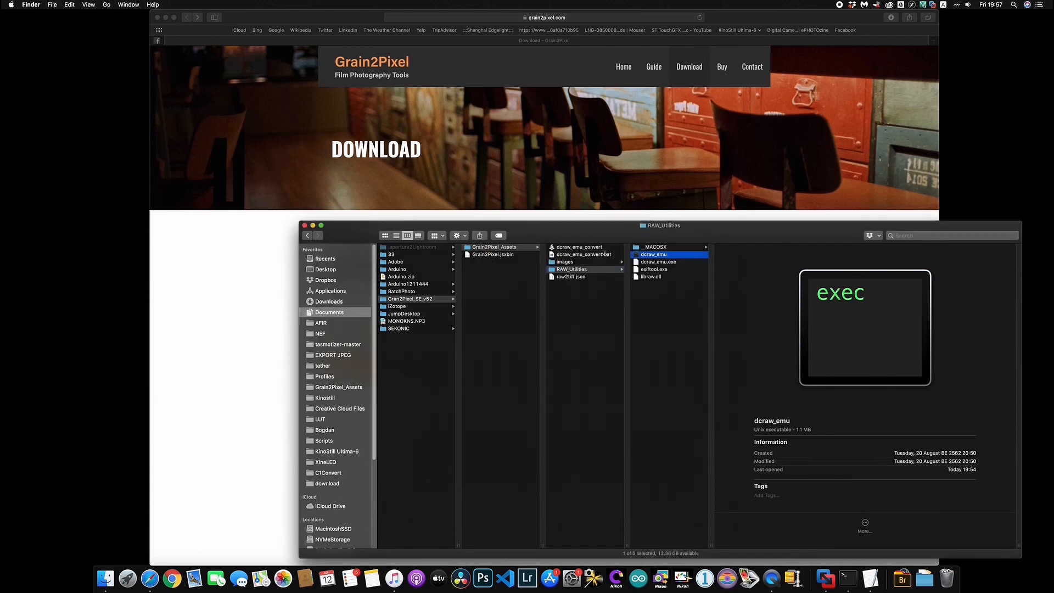
{"action": "left_click", "coordinate": [569, 269]}
{"action": "left_click", "coordinate": [581, 248]}
{"action": "left_click", "coordinate": [616, 469]}
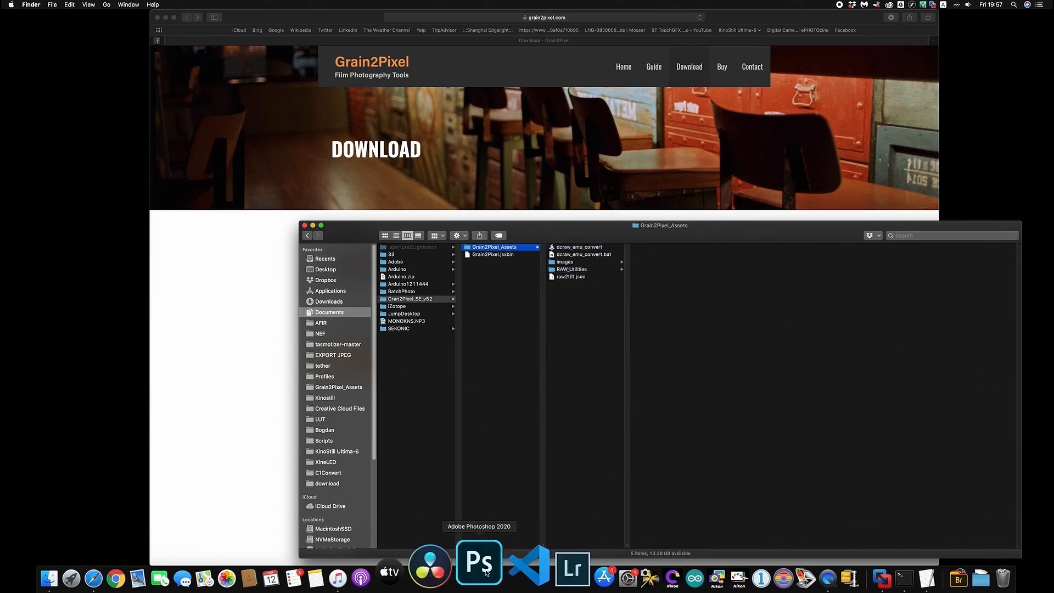
{"action": "left_click", "coordinate": [483, 570]}
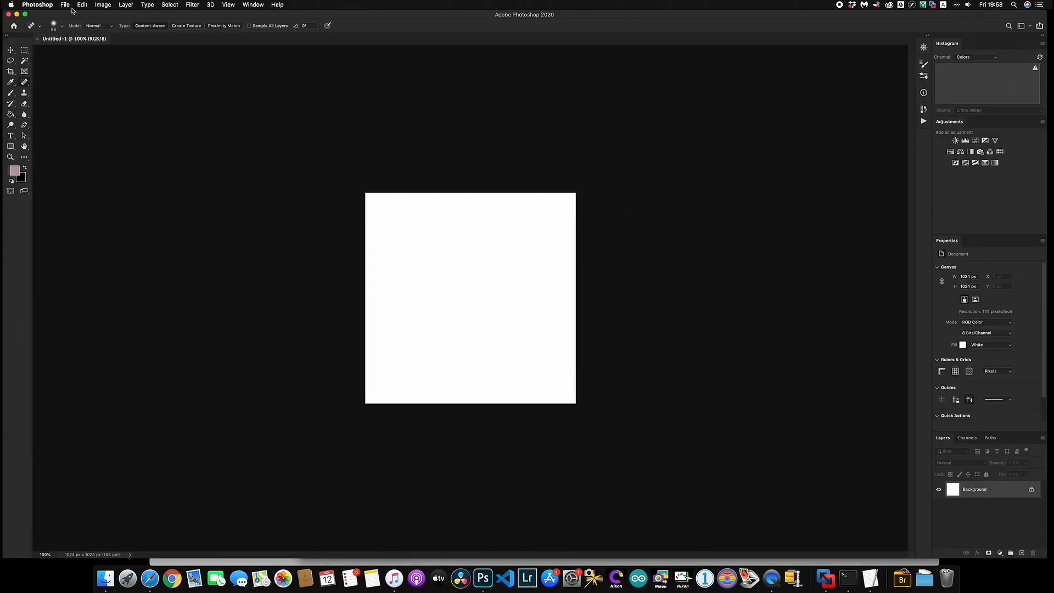
Run Grain2Pixel.jsxbin from Documents > Gran2Pixel_SE_v52 through File > Scripts > Browse
{"action": "left_click", "coordinate": [67, 5]}
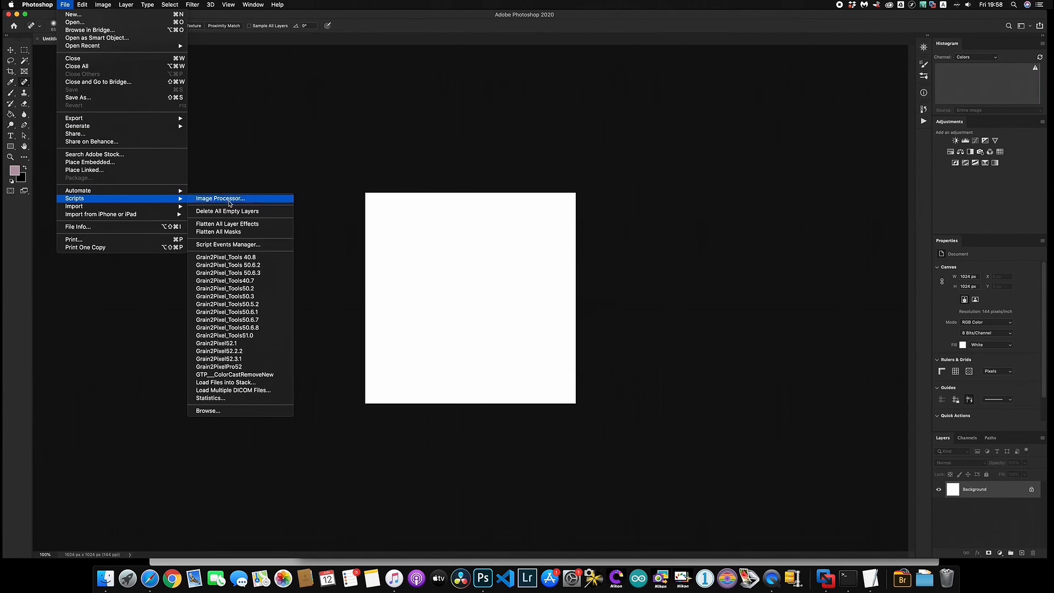
{"action": "left_click", "coordinate": [250, 415]}
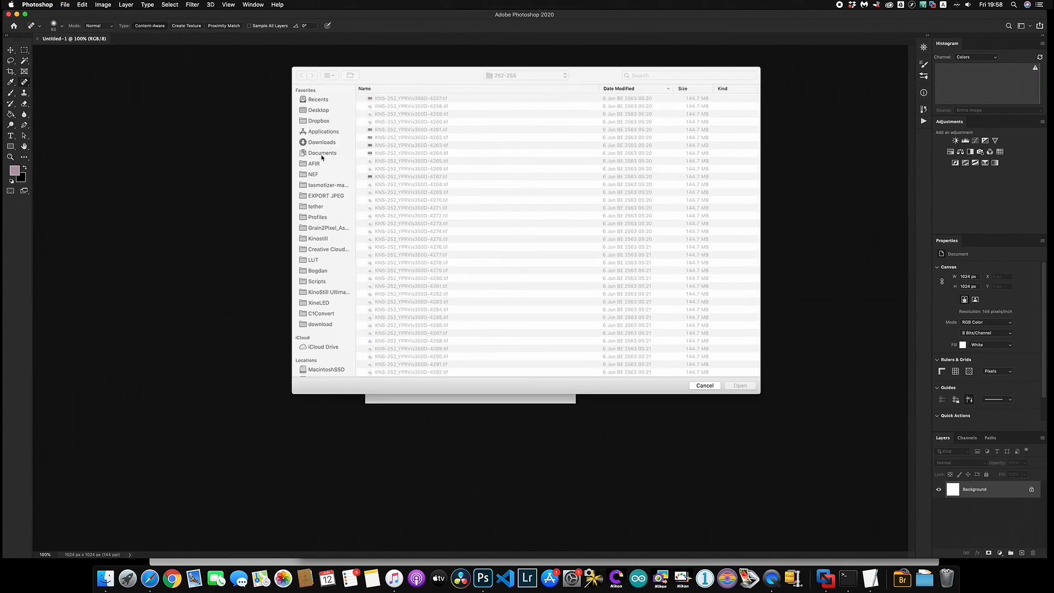
{"action": "left_click", "coordinate": [322, 155]}
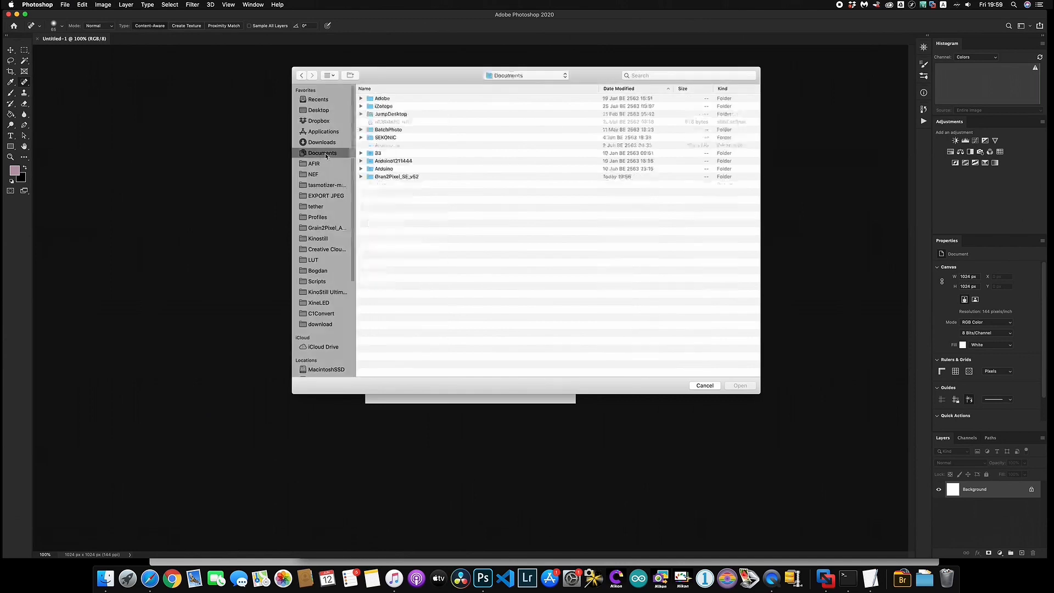
{"action": "double_click", "coordinate": [416, 178]}
{"action": "left_click", "coordinate": [399, 99]}
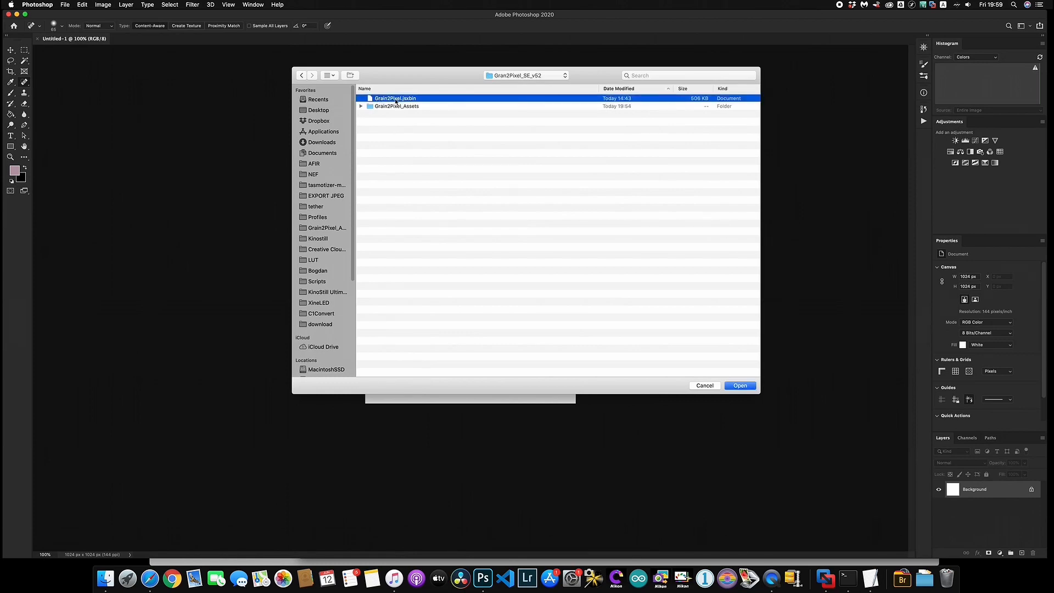
{"action": "left_click", "coordinate": [747, 384]}
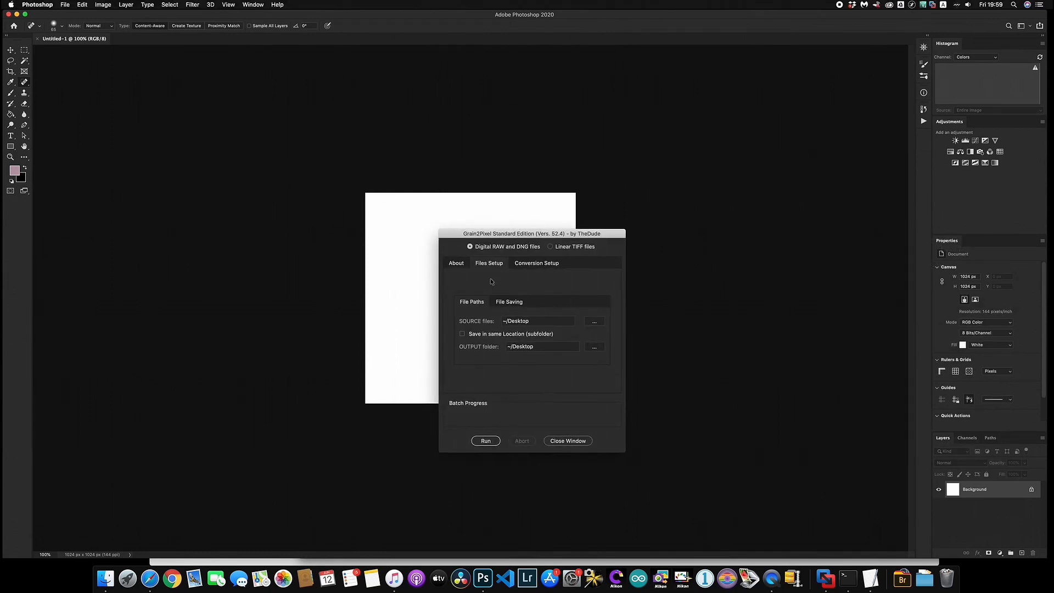
Set the Grain2Pixel source file to _DSC0108.NEF from the NEF folder
{"action": "left_click", "coordinate": [594, 322]}
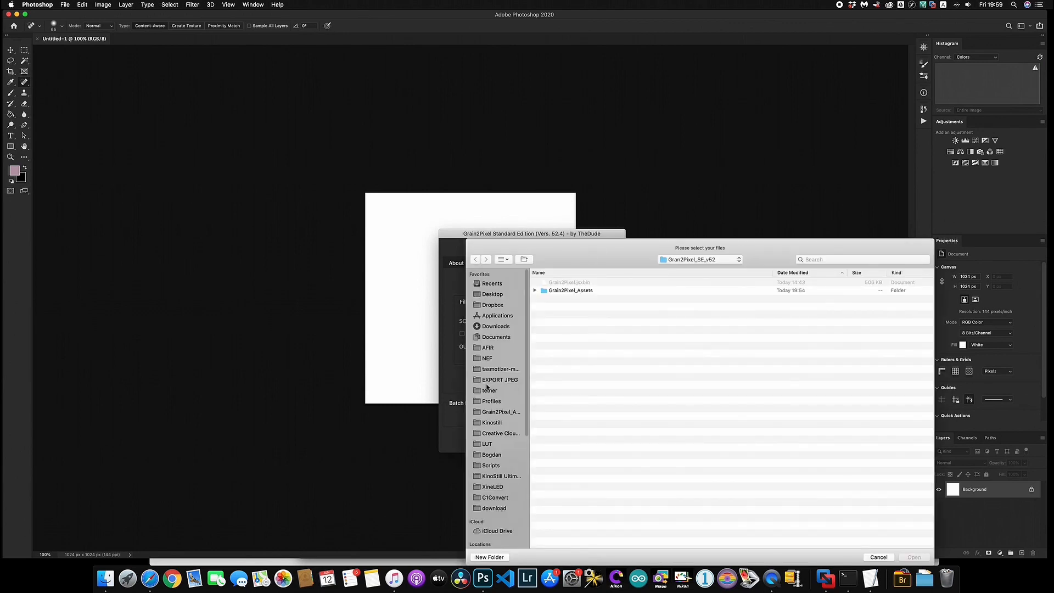
{"action": "left_click", "coordinate": [487, 358]}
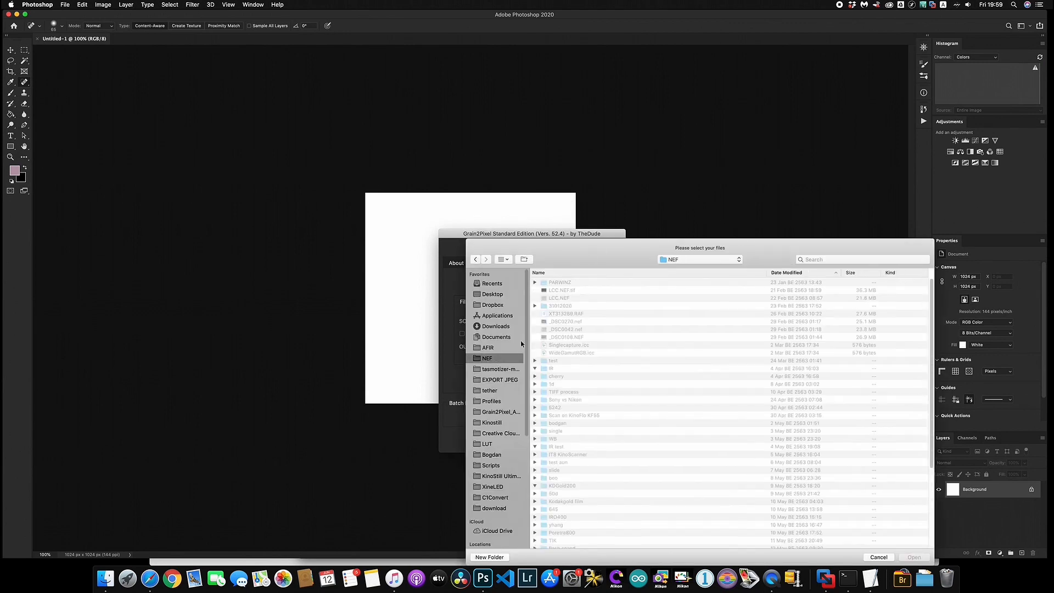
{"action": "left_click", "coordinate": [577, 337]}
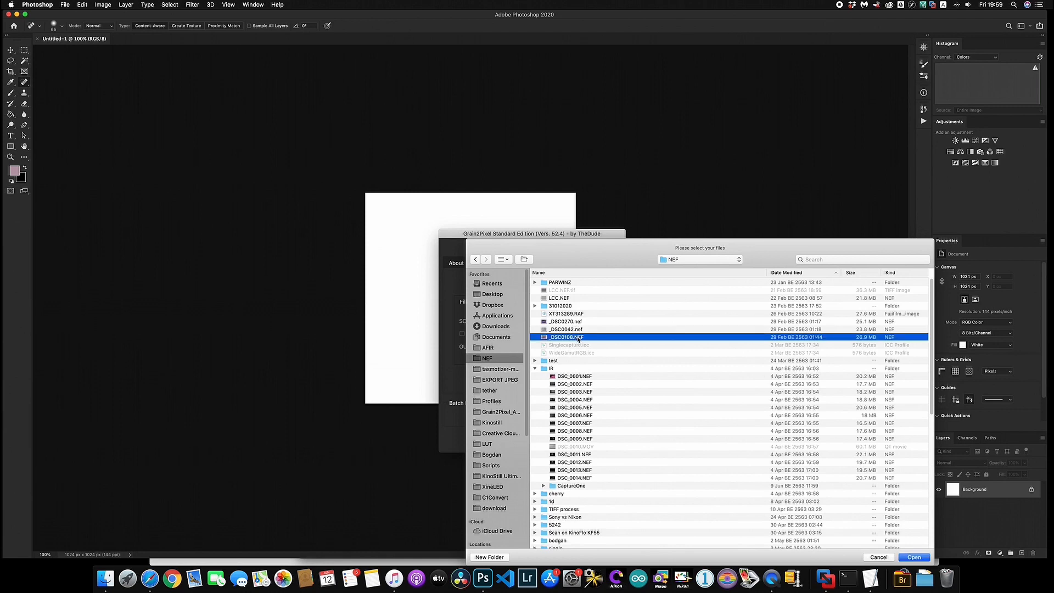
{"action": "key", "text": "space"}
{"action": "key", "text": "space"}
{"action": "key", "text": "space"}
{"action": "key", "text": "space"}
{"action": "left_click", "coordinate": [921, 559]}
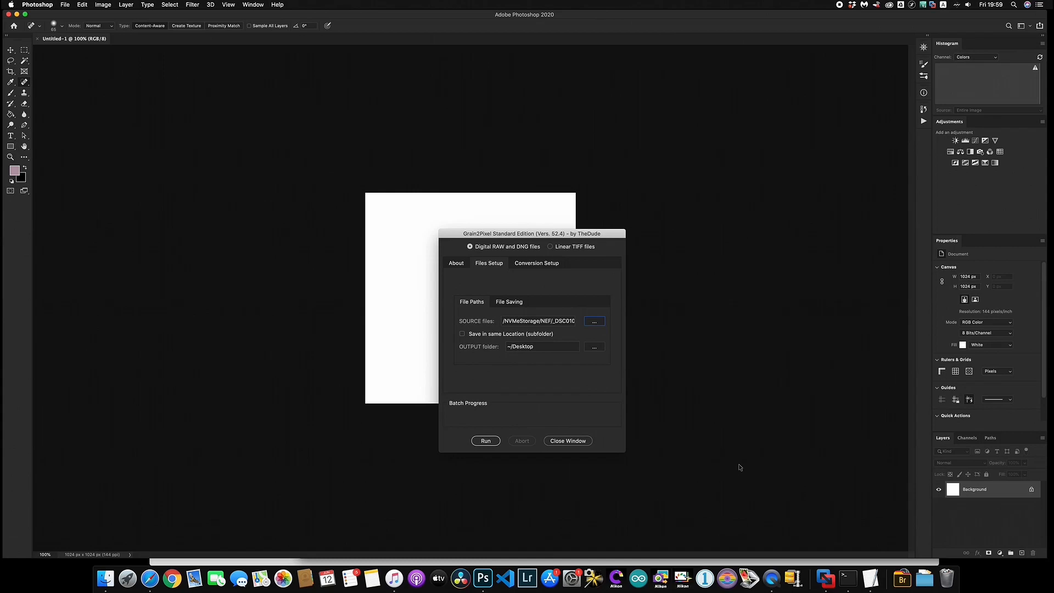
Set the output to a new folder named test inside AFIR
{"action": "left_click", "coordinate": [595, 347]}
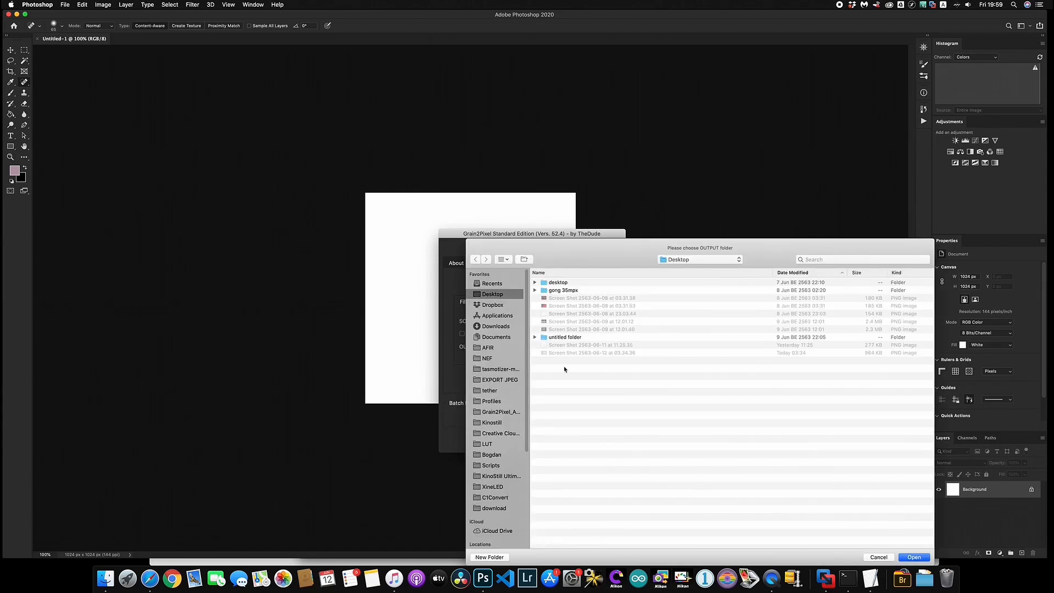
{"action": "left_click", "coordinate": [488, 347]}
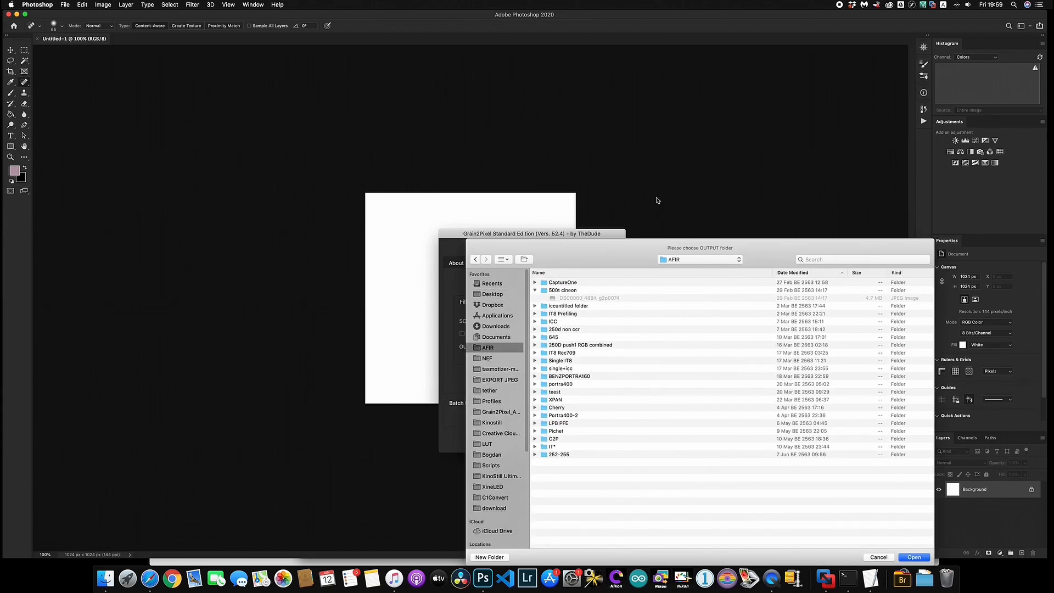
{"action": "left_click_drag", "start_coordinate": [581, 229], "coordinate": [550, 157]}
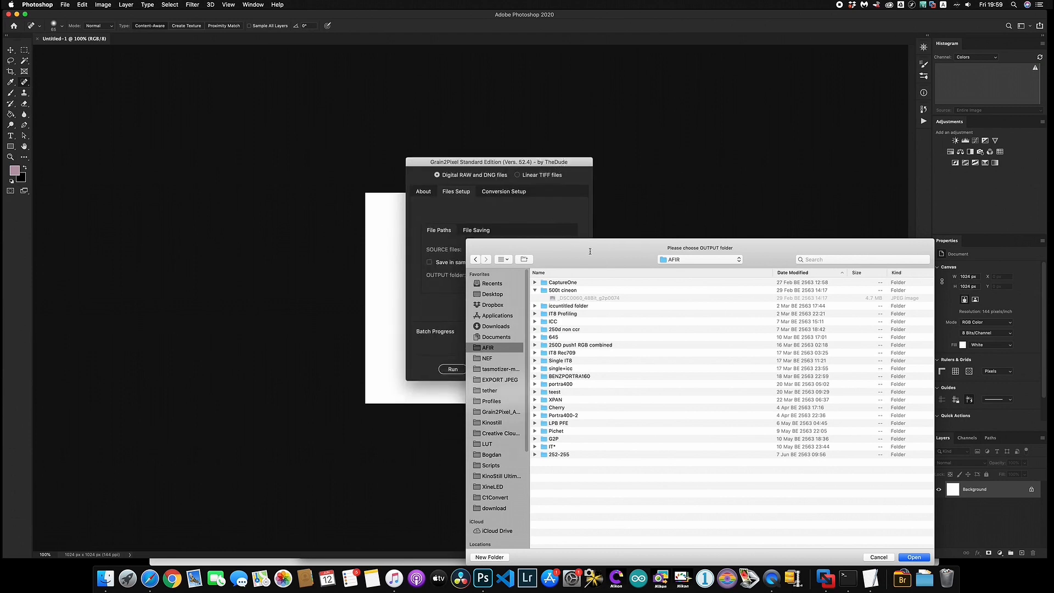
{"action": "left_click", "coordinate": [475, 503]}
{"action": "type", "text": "test"}
{"action": "key", "text": "Return"}
{"action": "key", "text": "Return"}
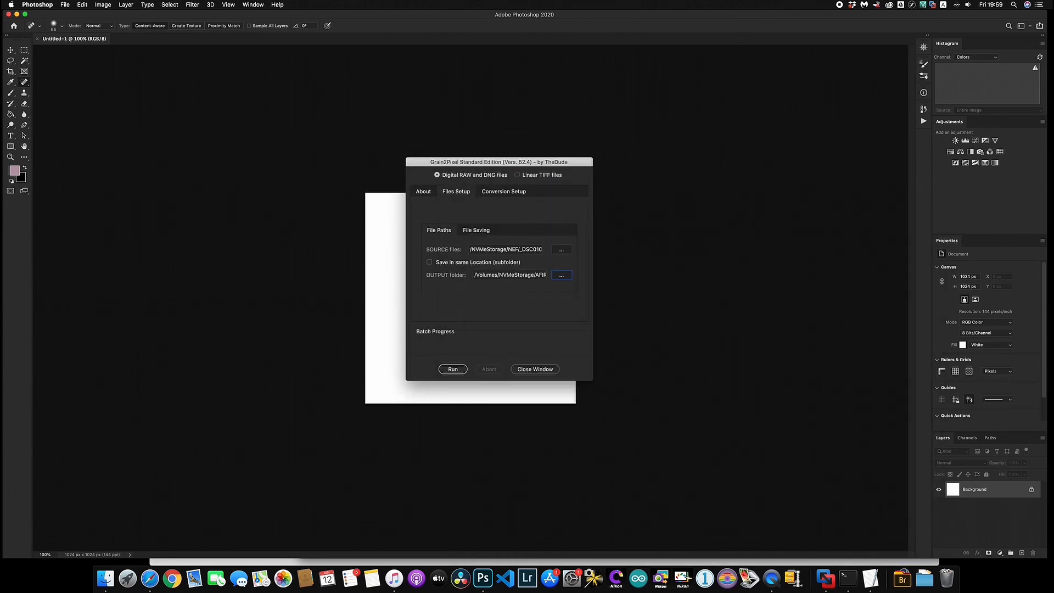
Tick Keep files open after conversion, set Color Cast Remove to Smart, and click Run
{"action": "left_click", "coordinate": [483, 231]}
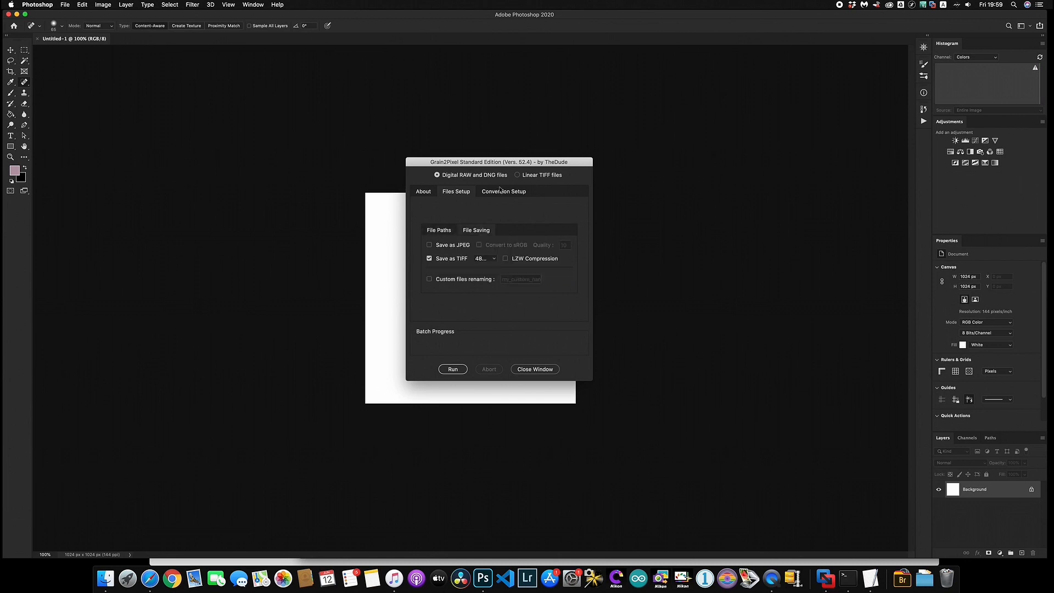
{"action": "left_click", "coordinate": [495, 192]}
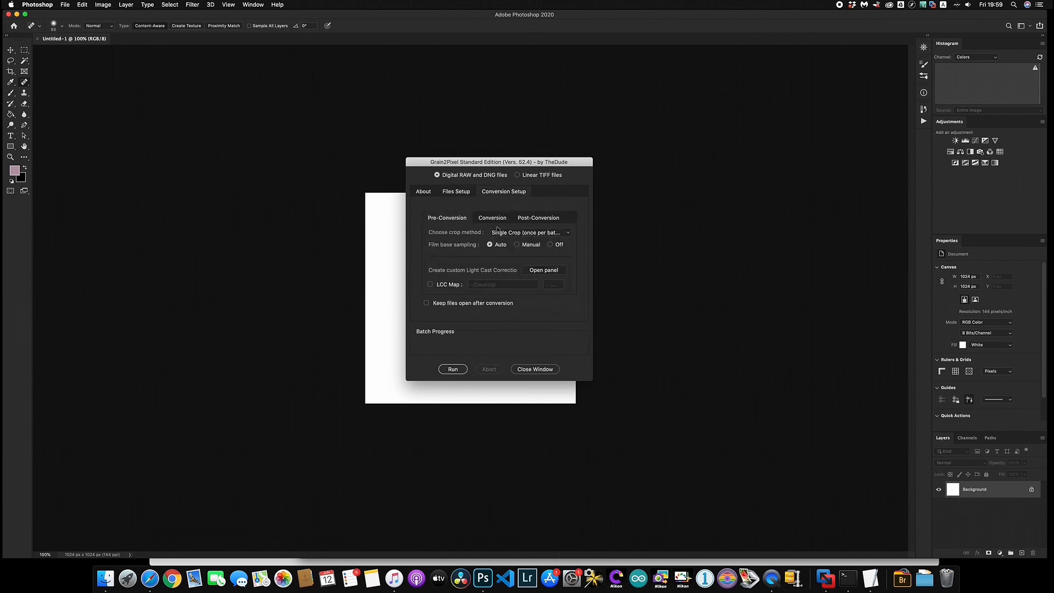
{"action": "left_click", "coordinate": [527, 233]}
{"action": "left_click", "coordinate": [467, 233]}
{"action": "left_click", "coordinate": [485, 220]}
{"action": "left_click", "coordinate": [452, 303]}
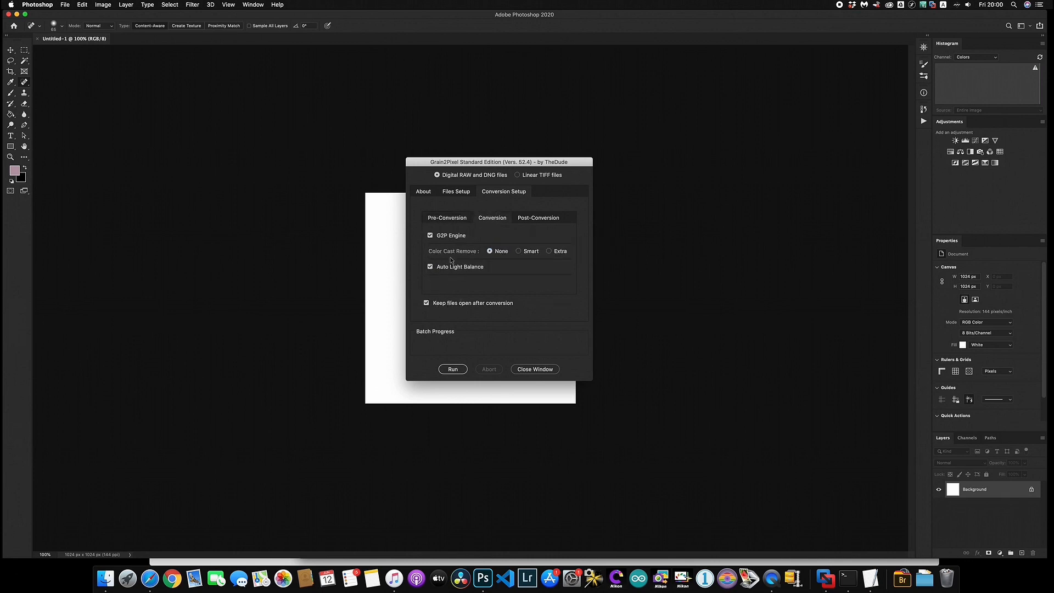
{"action": "left_click", "coordinate": [518, 251]}
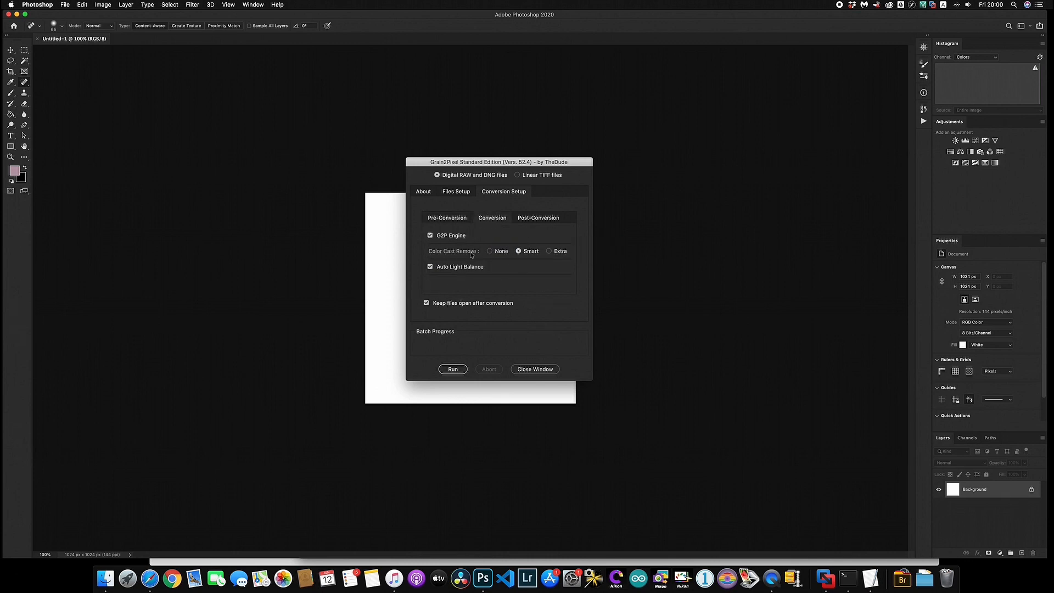
{"action": "left_click", "coordinate": [537, 218]}
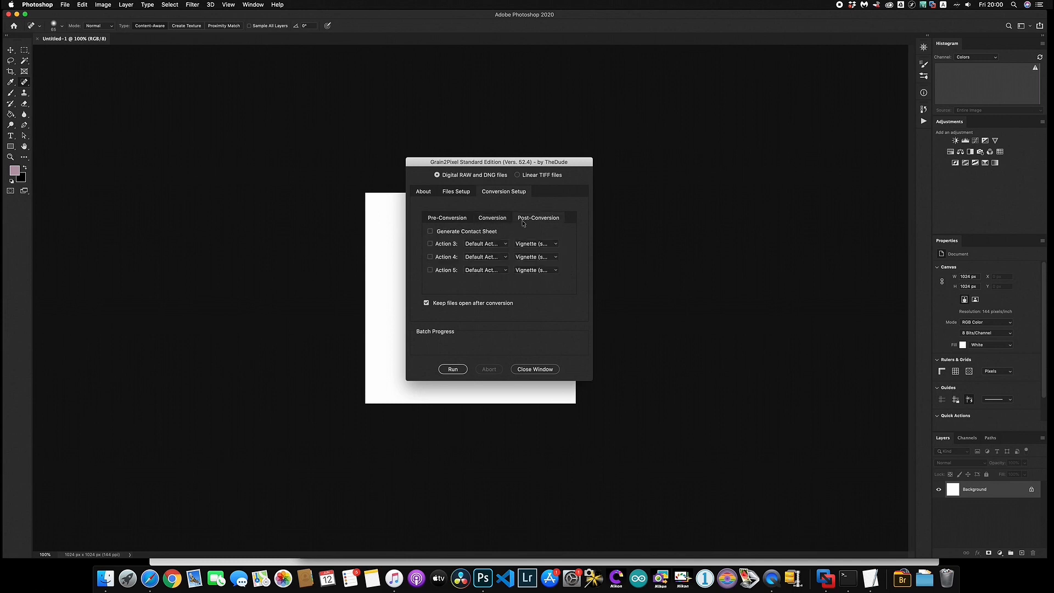
{"action": "left_click", "coordinate": [490, 222]}
{"action": "left_click", "coordinate": [451, 369]}
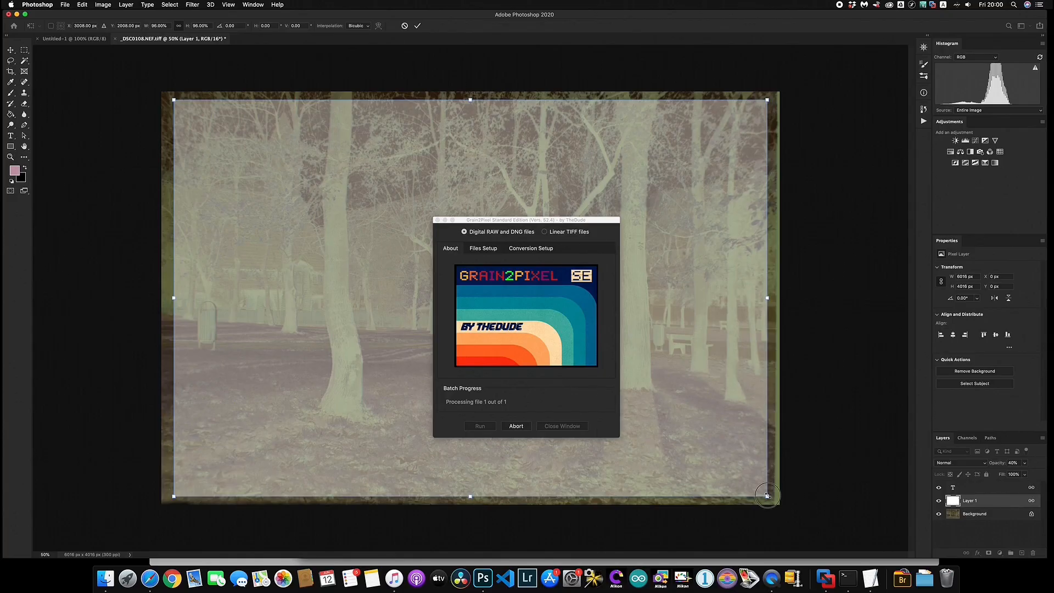
Stretch the frame overlay over the film, close Grain2Pixel and the Info panel, then launch System Preferences
{"action": "left_click_drag", "start_coordinate": [767, 496], "coordinate": [790, 512]}
{"action": "left_click_drag", "start_coordinate": [176, 104], "coordinate": [147, 82]}
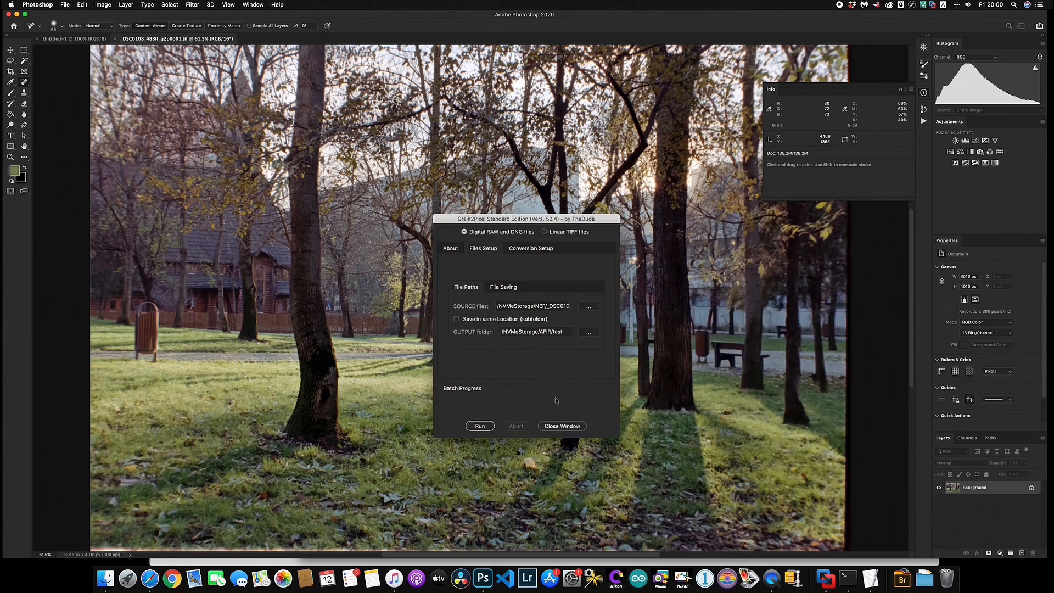
{"action": "left_click", "coordinate": [553, 426]}
{"action": "left_click", "coordinate": [923, 93]}
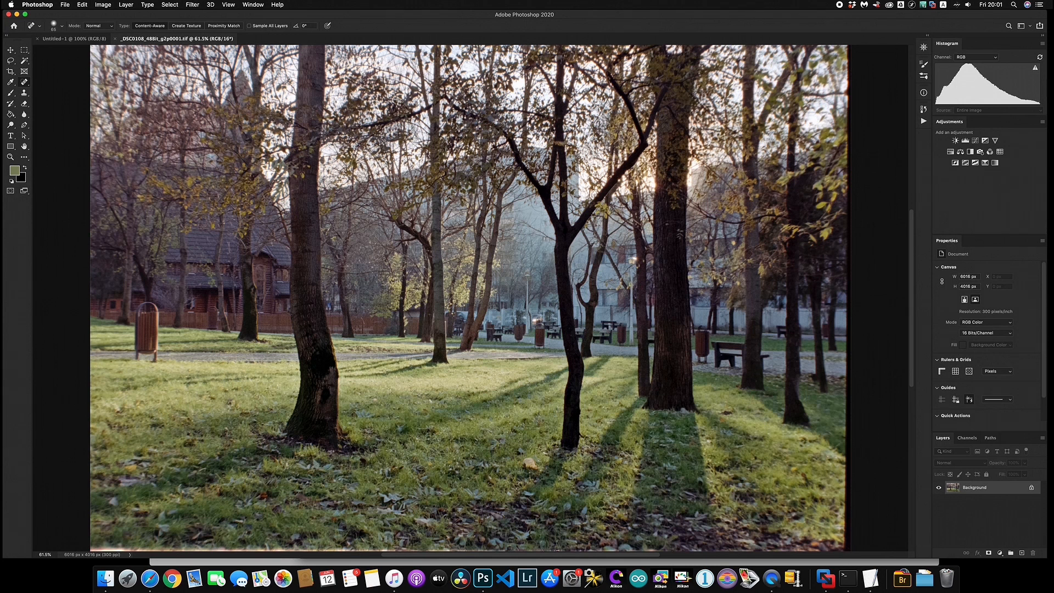
{"action": "left_click", "coordinate": [572, 577]}
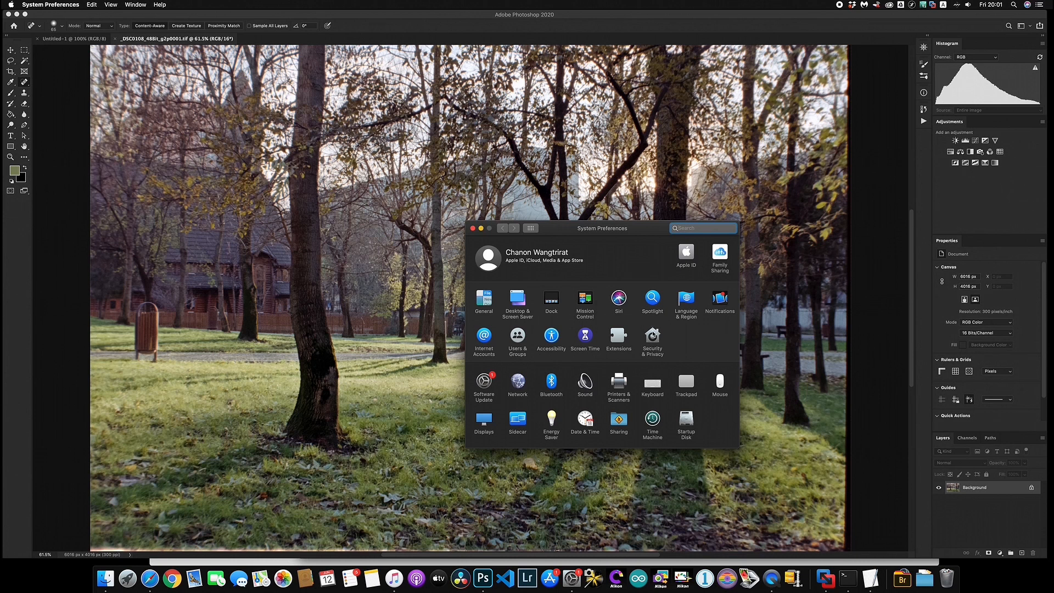
Unlock Security & Privacy with the account password and select the Full Disk Access category
{"action": "left_click", "coordinate": [649, 331]}
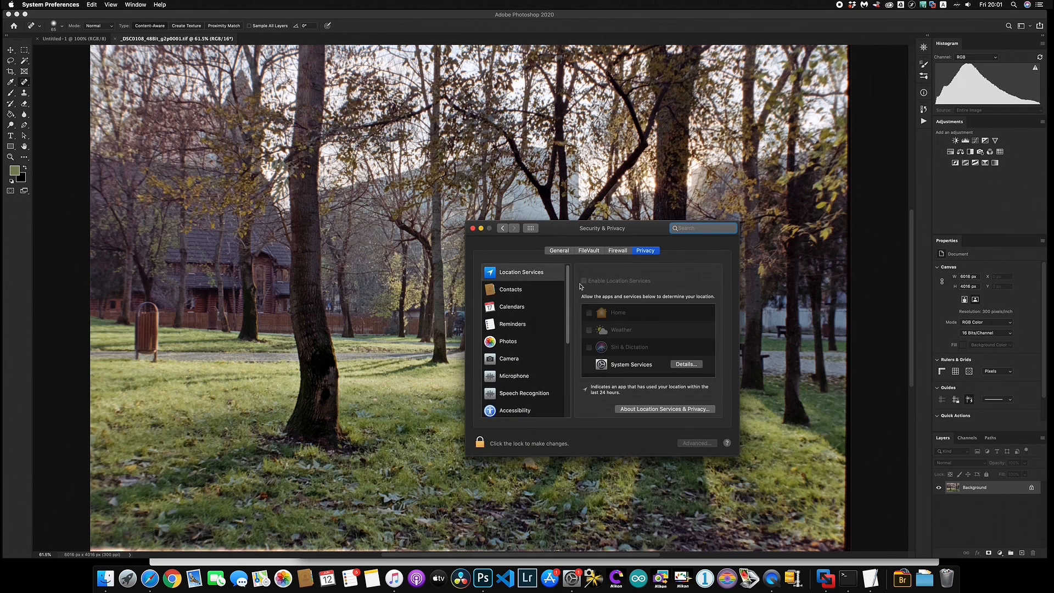
{"action": "left_click", "coordinate": [480, 443]}
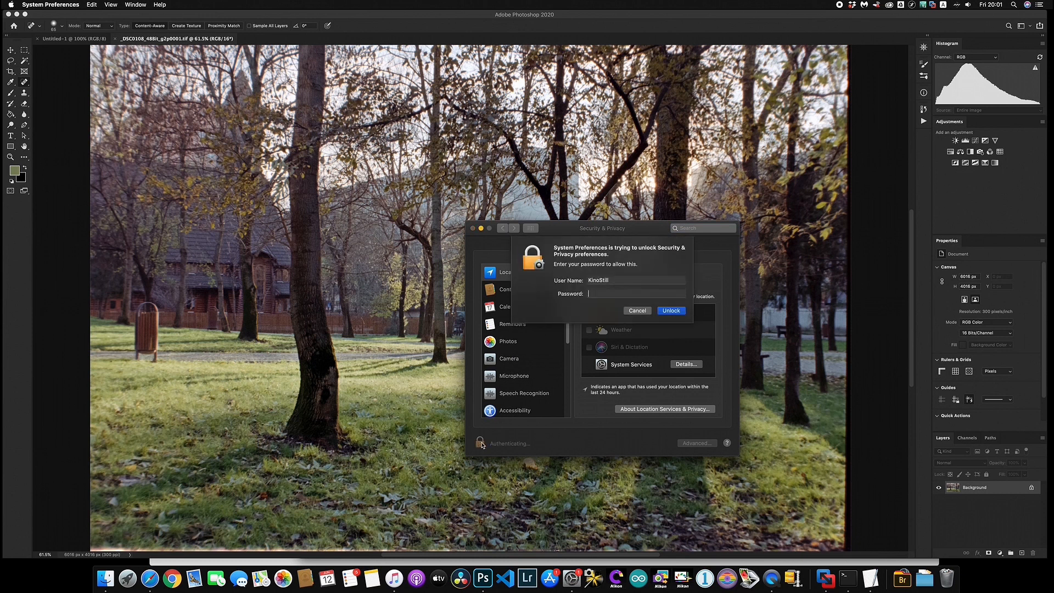
{"action": "type", "text": "******"}
{"action": "key", "text": "Return"}
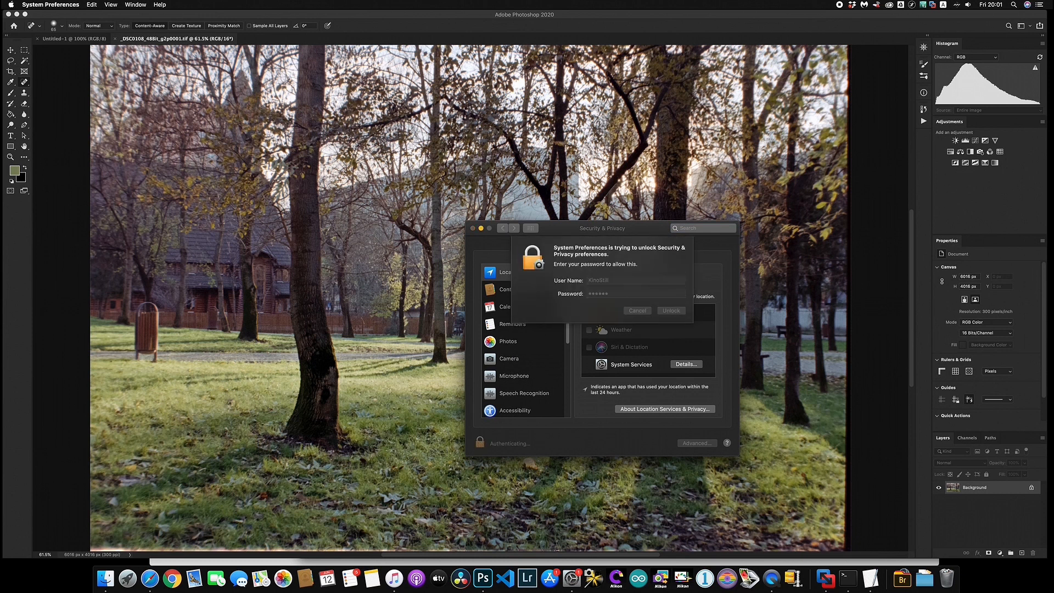
{"action": "scroll", "coordinate": [522, 358], "scroll_direction": "down", "scroll_amount": 5}
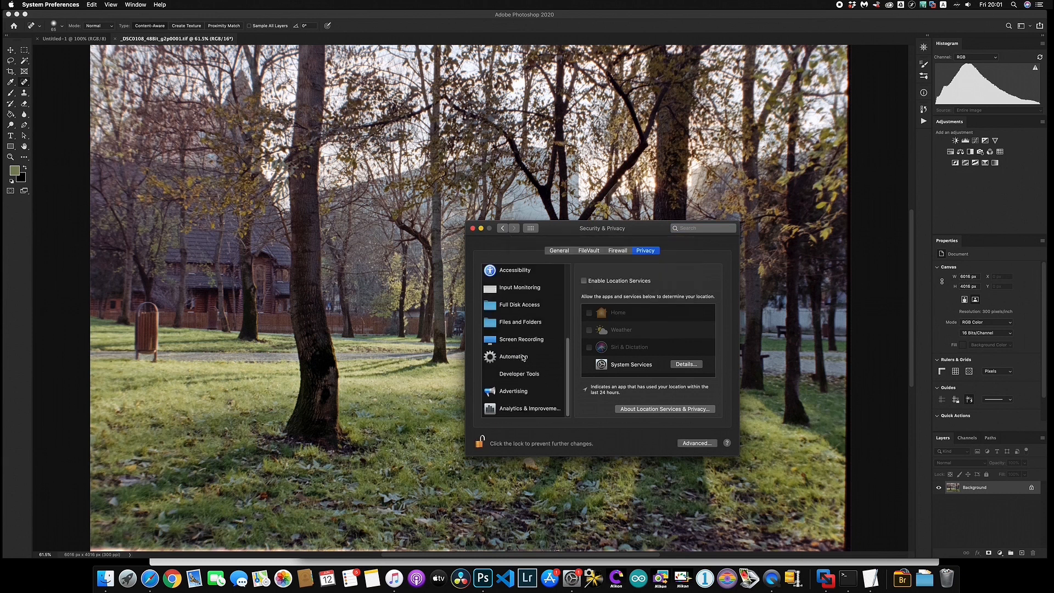
{"action": "left_click", "coordinate": [539, 307]}
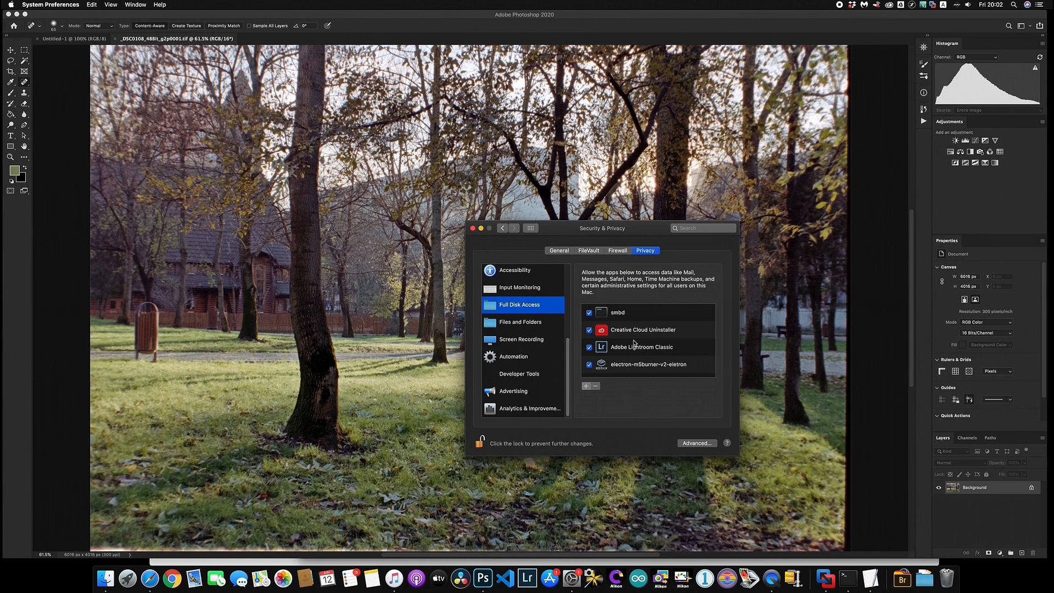
Grant Adobe Photoshop 2020 Full Disk Access, choosing Later at the quit prompt
{"action": "scroll", "coordinate": [575, 335], "scroll_direction": "down", "scroll_amount": 5}
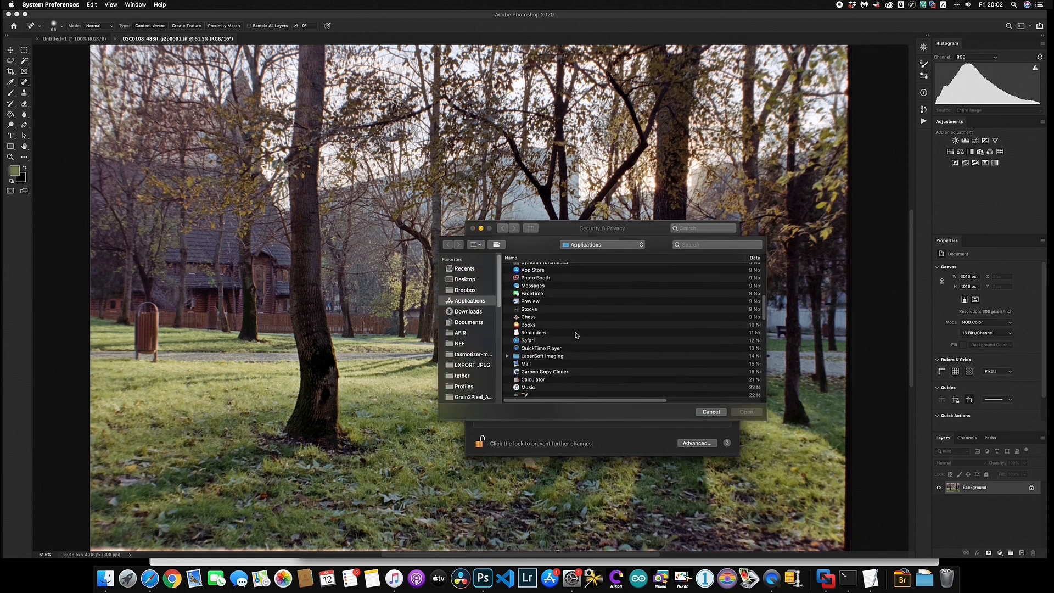
{"action": "scroll", "coordinate": [575, 335], "scroll_direction": "down", "scroll_amount": 10}
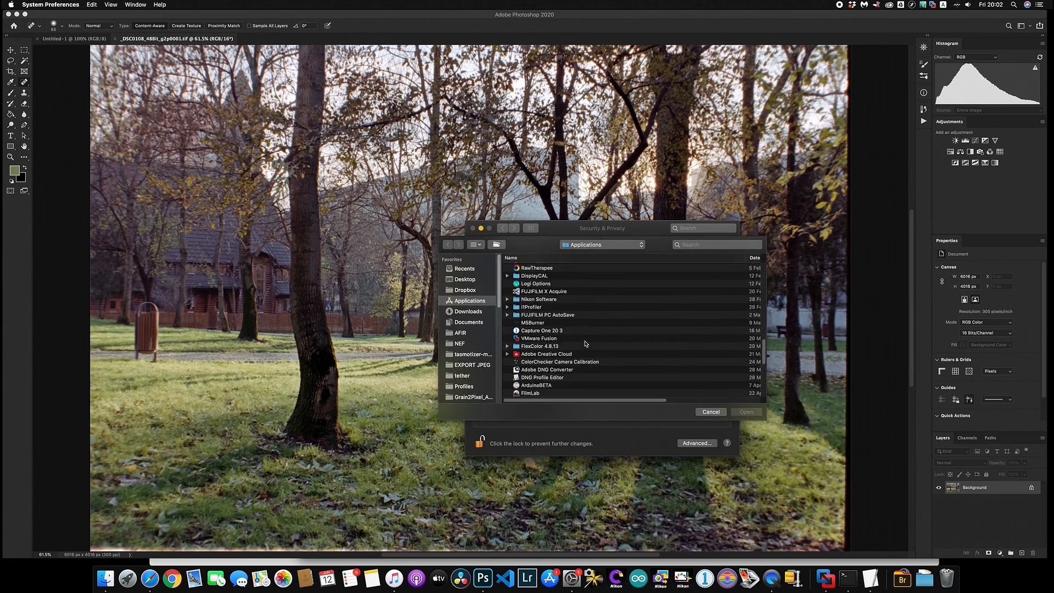
{"action": "scroll", "coordinate": [585, 344], "scroll_direction": "up", "scroll_amount": 3}
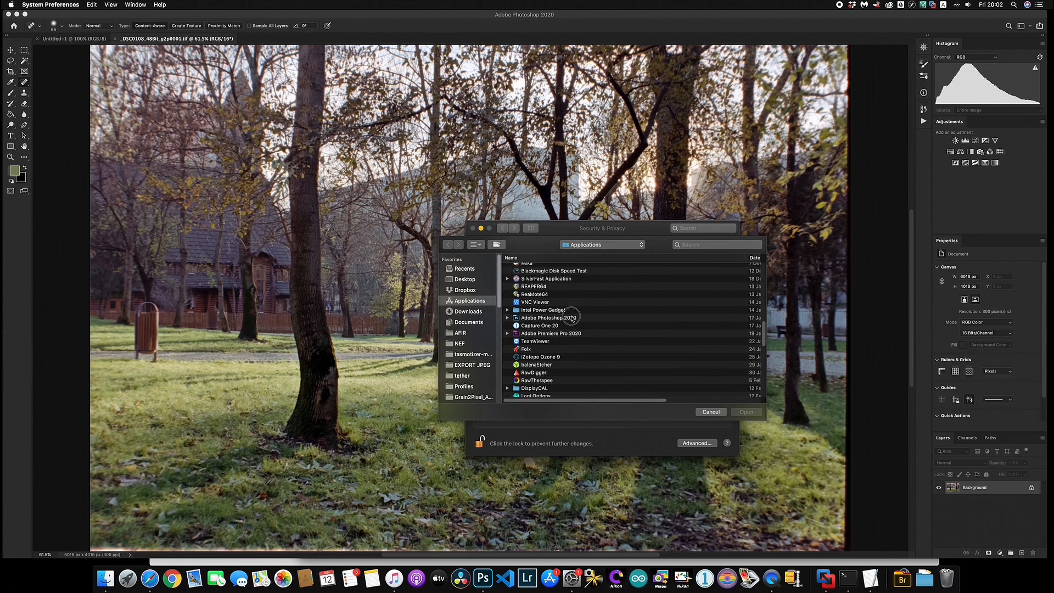
{"action": "double_click", "coordinate": [574, 317]}
{"action": "double_click", "coordinate": [566, 275]}
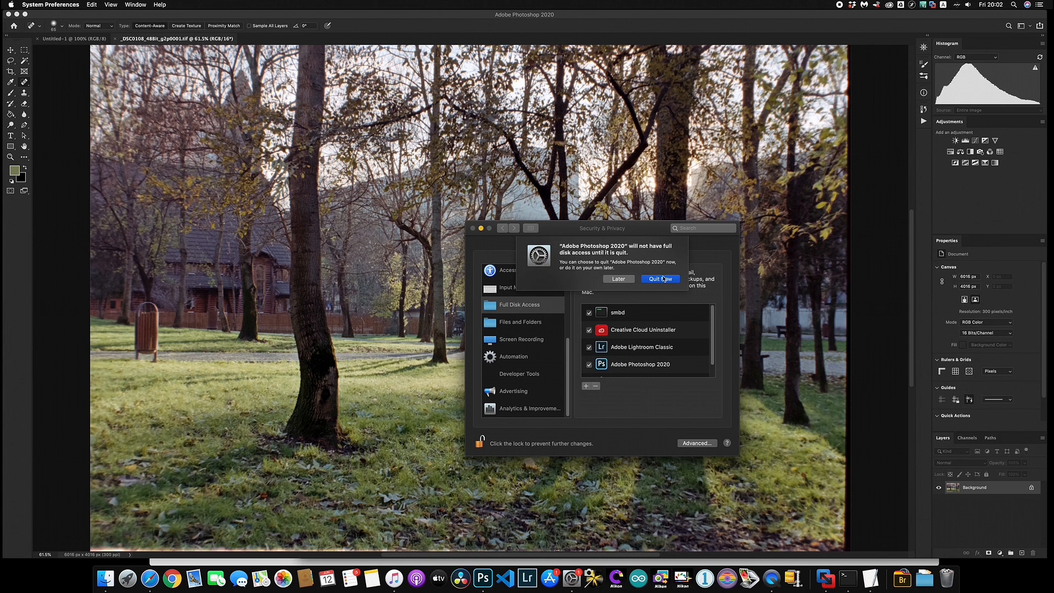
{"action": "left_click", "coordinate": [627, 279]}
Add dcraw_emu from Documents/Grain2Pixel_SE_v52/Grain2Pixel_Assets/RAW_Utilities to Full Disk Access, then quit System Preferences
{"action": "left_click", "coordinate": [585, 386]}
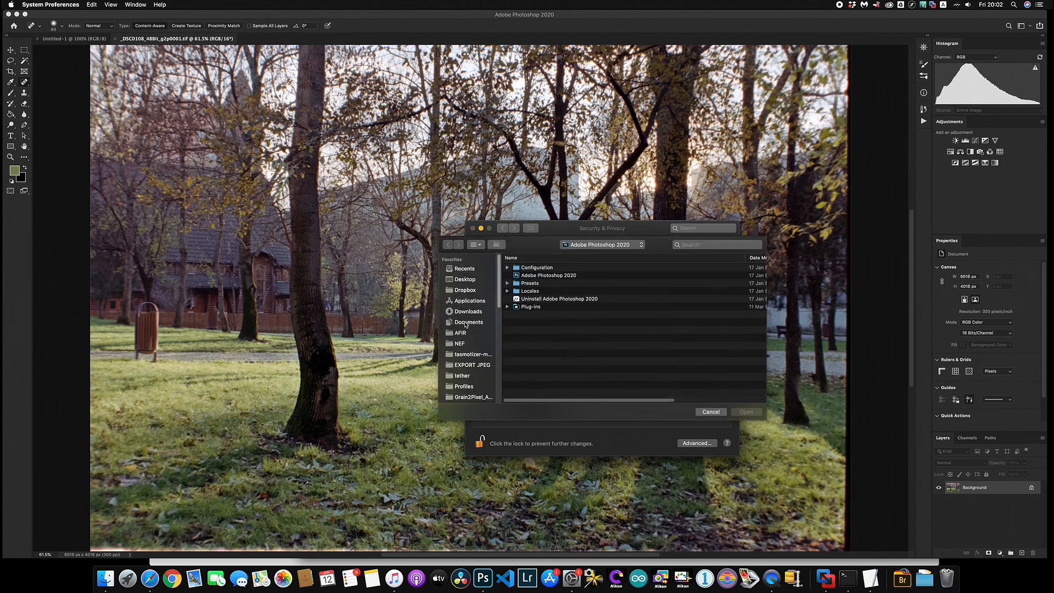
{"action": "left_click", "coordinate": [470, 323]}
{"action": "left_click", "coordinate": [543, 331]}
{"action": "double_click", "coordinate": [544, 345]}
{"action": "double_click", "coordinate": [542, 268]}
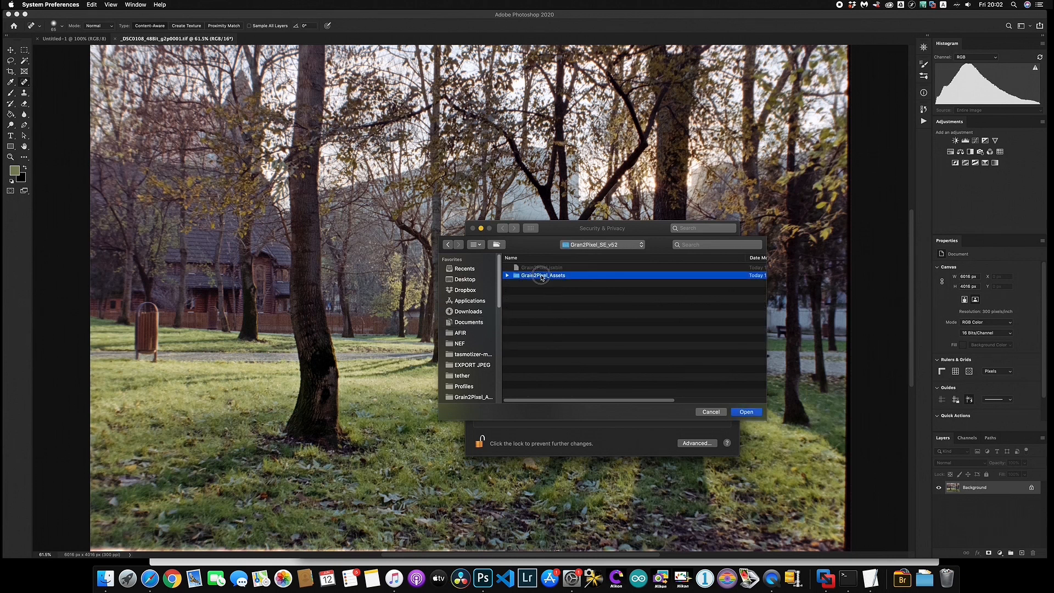
{"action": "double_click", "coordinate": [536, 291]}
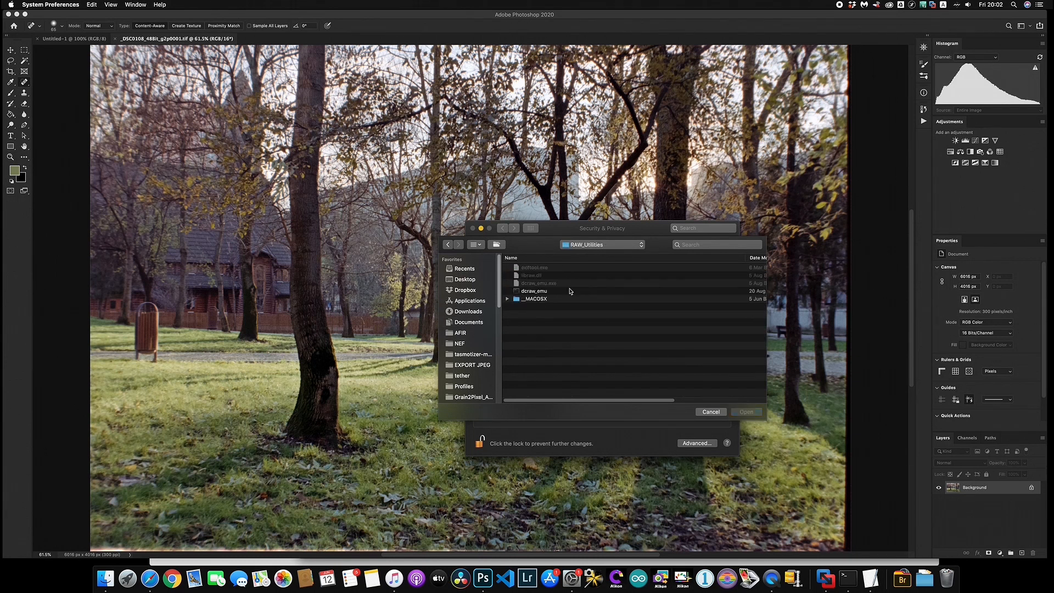
{"action": "left_click", "coordinate": [537, 292]}
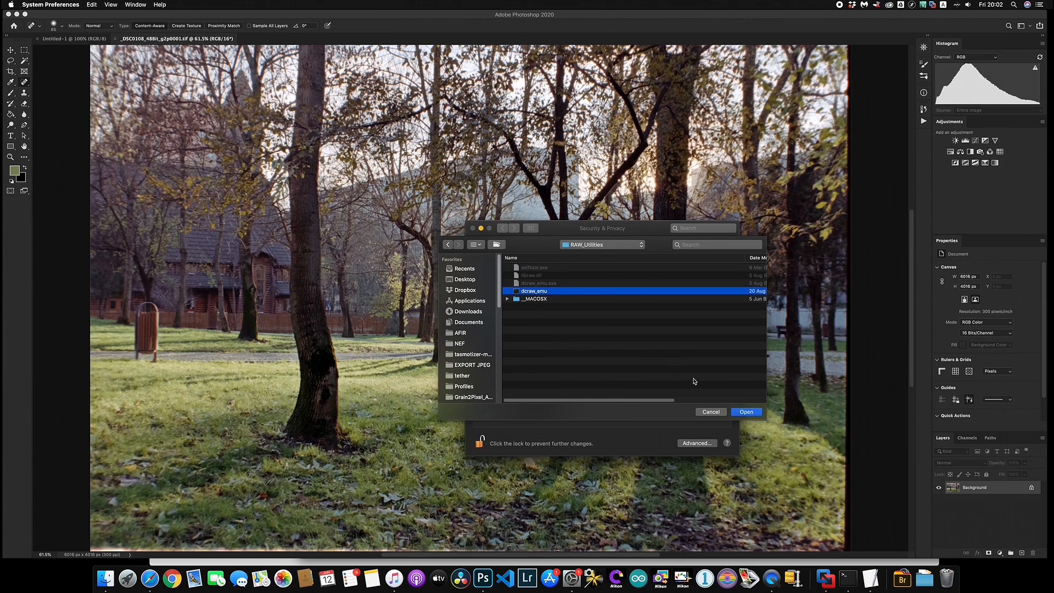
{"action": "key", "text": "Return"}
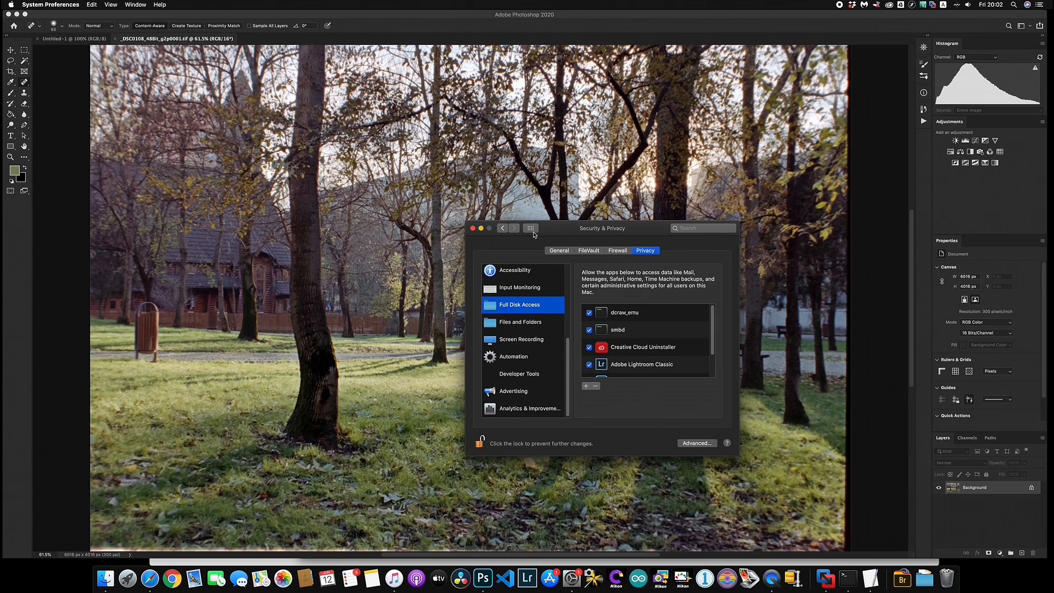
{"action": "key", "text": "super+q"}
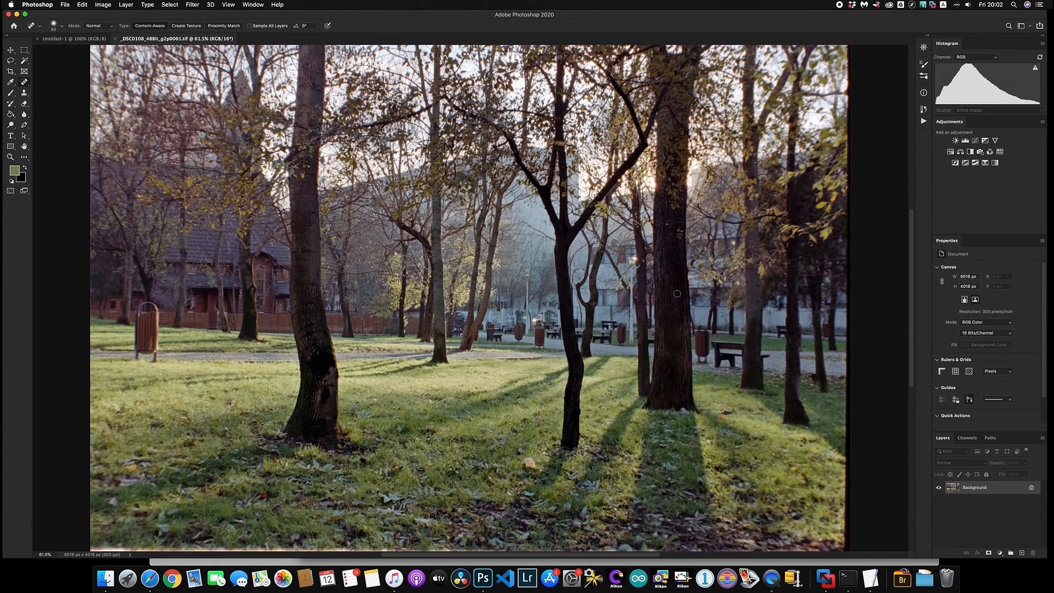